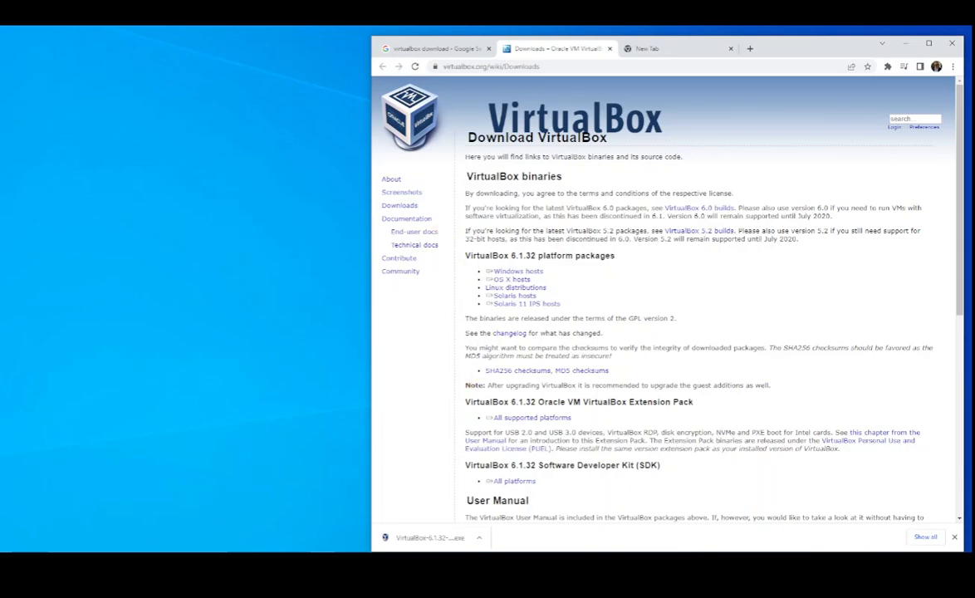
Close the VirtualBox download page, the new tab and the Google search results so the browser is closed
drag(777, 46, 725, 43)
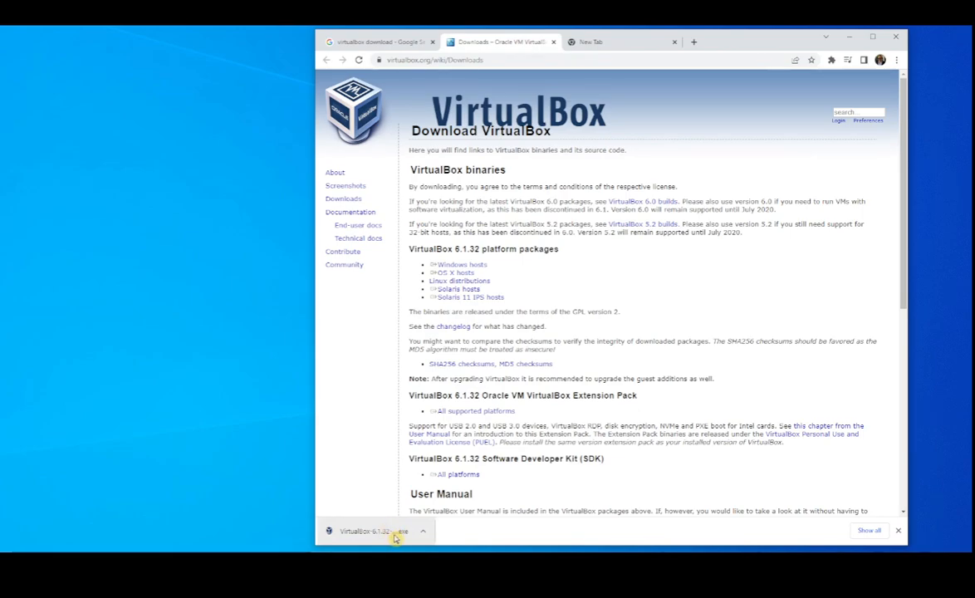
click(554, 43)
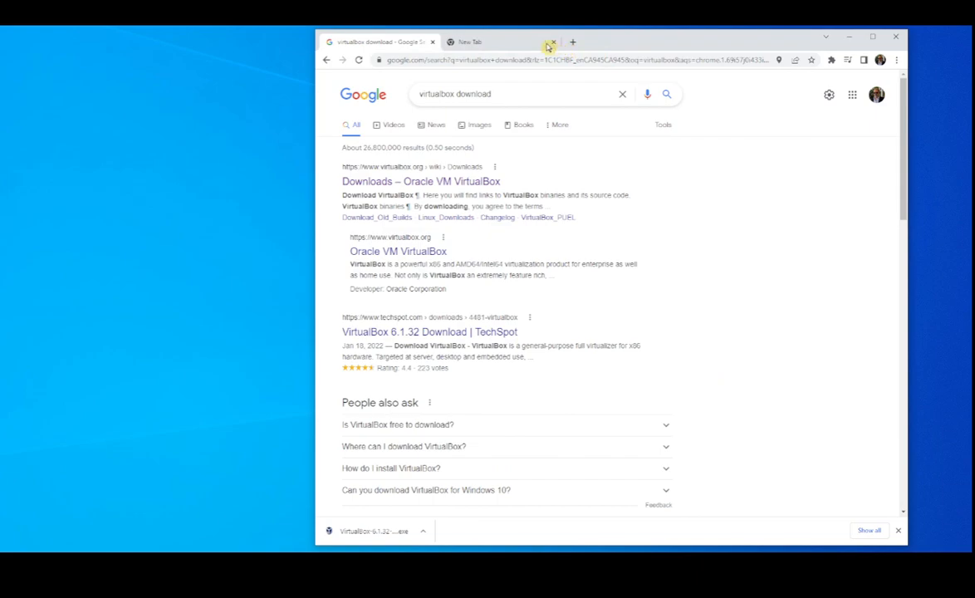
click(554, 42)
click(432, 43)
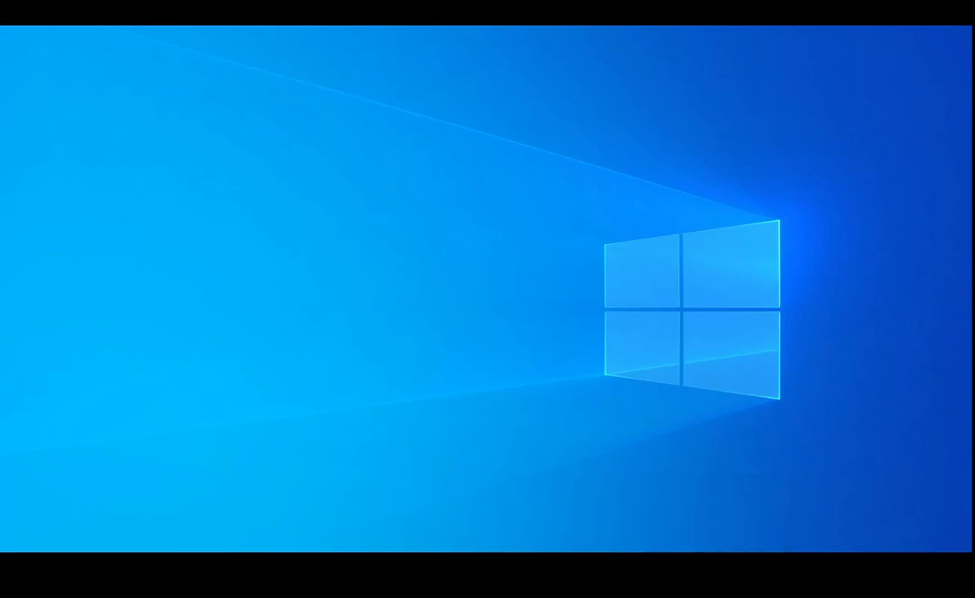
Open Oracle VM VirtualBox Manager and reposition its window on the desktop
click(864, 568)
drag(496, 120, 483, 109)
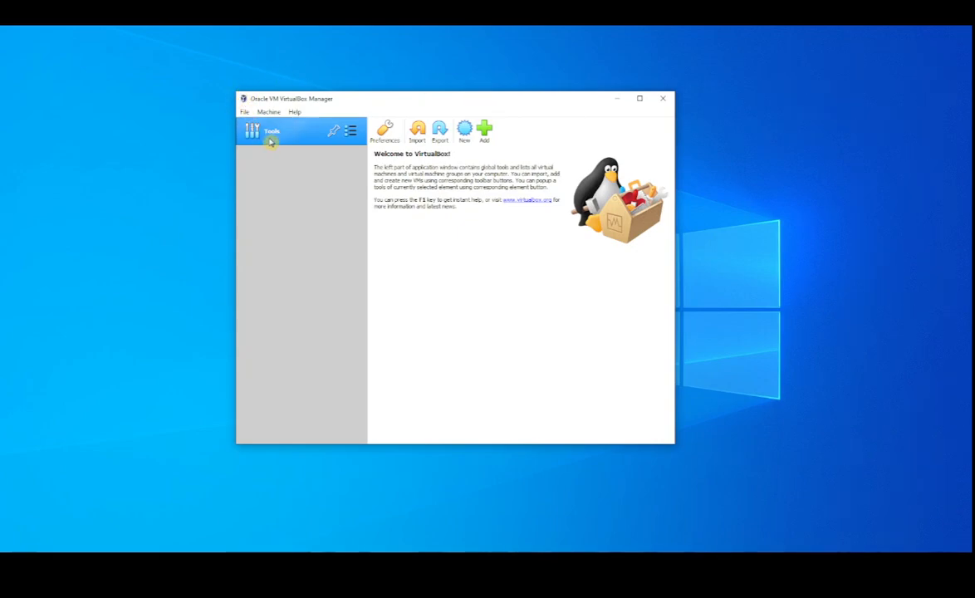
drag(514, 102, 525, 103)
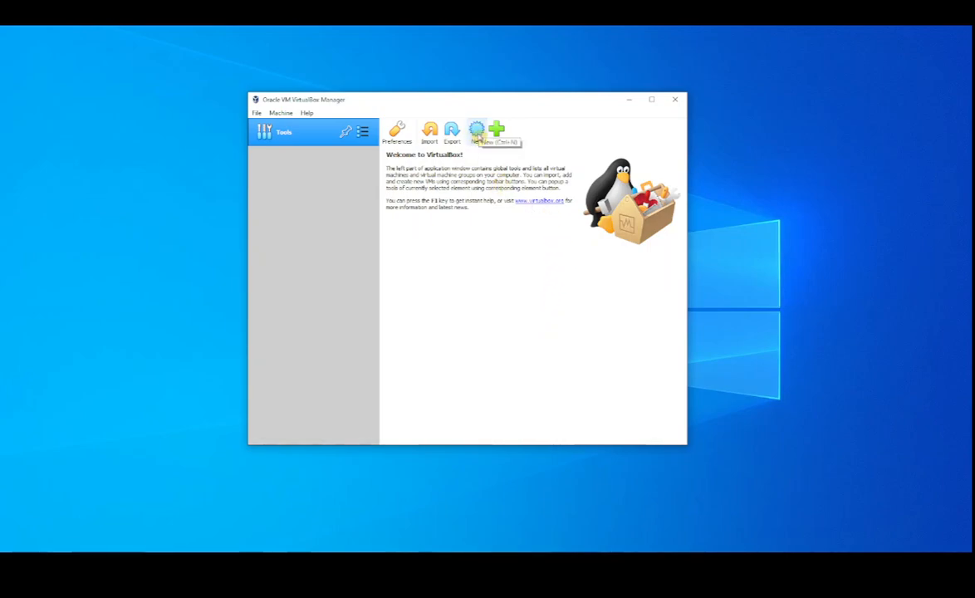
click(480, 142)
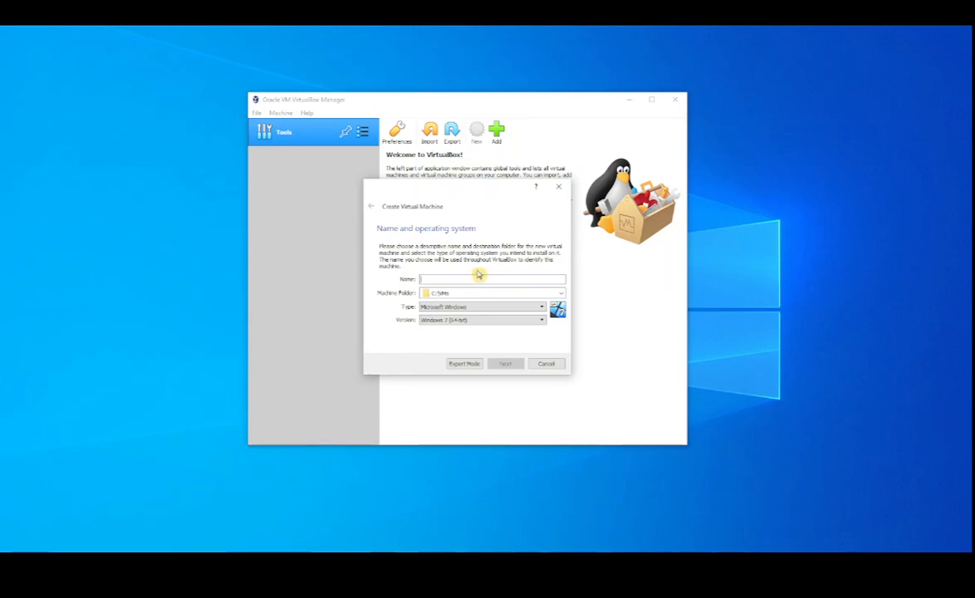
text(PC1)
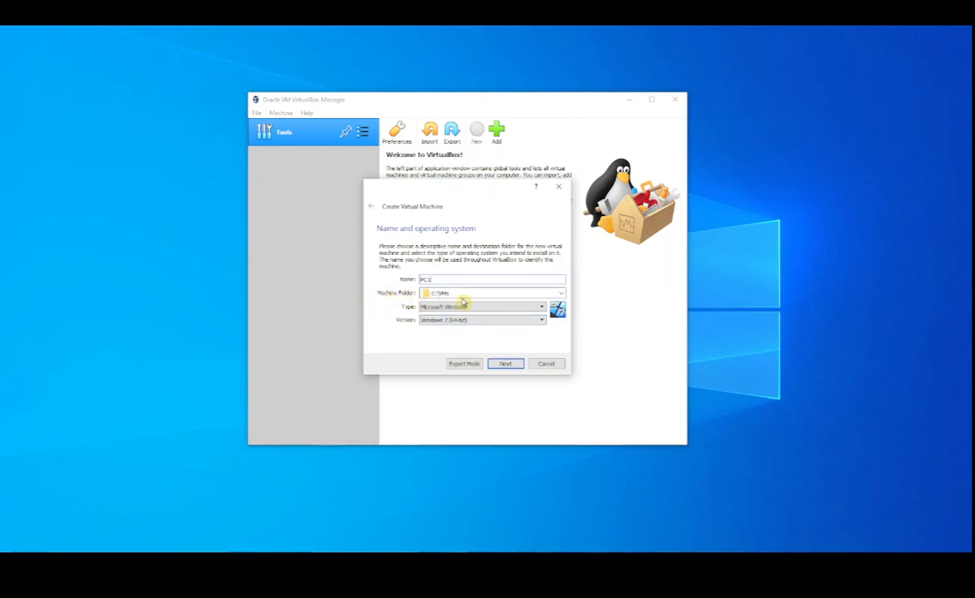
click(547, 366)
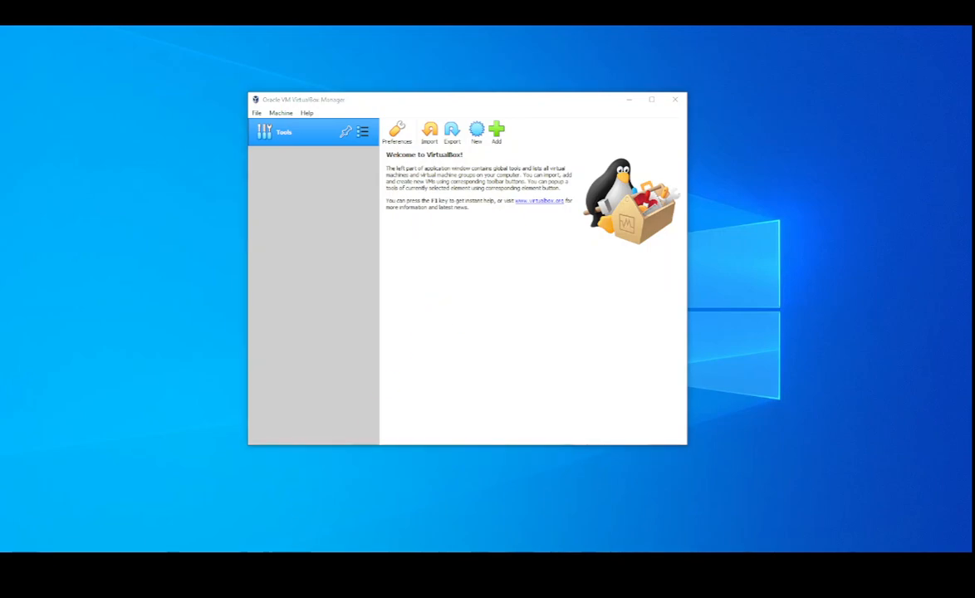
Open a File Explorer window showing This PC
right_click(283, 564)
click(259, 509)
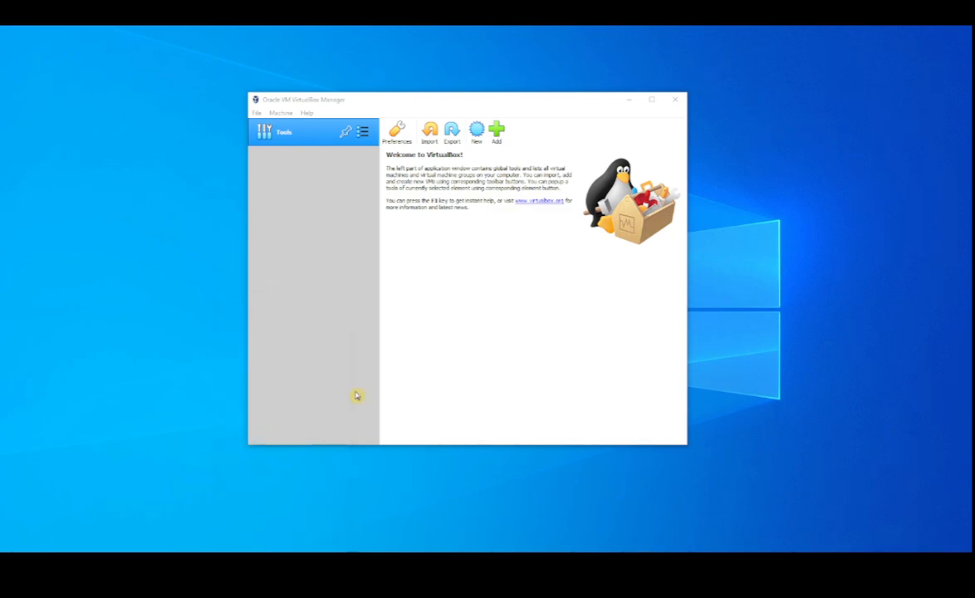
click(390, 412)
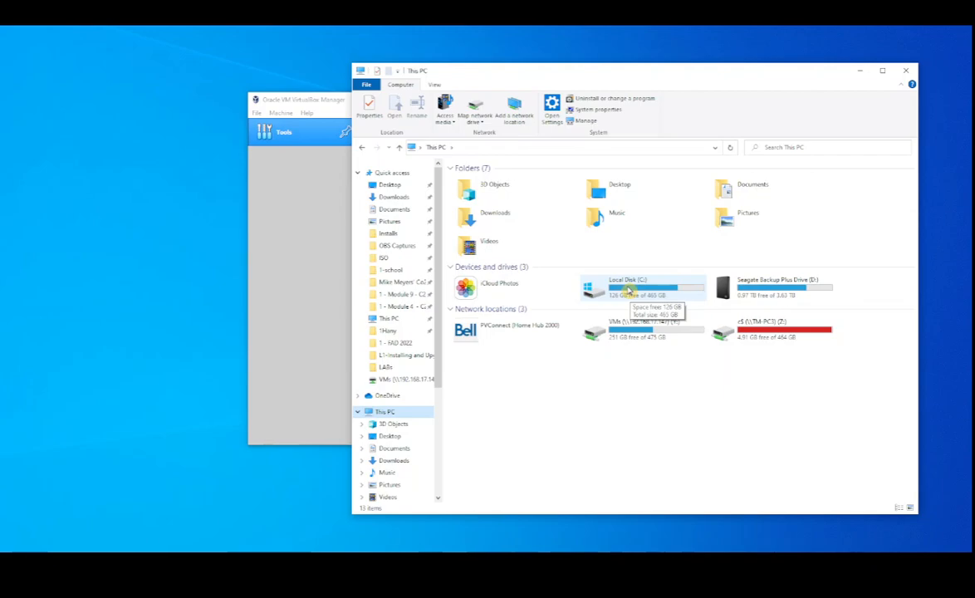
Bring VirtualBox Manager to the front and open its general preferences to view the default machine folder
drag(322, 100, 271, 90)
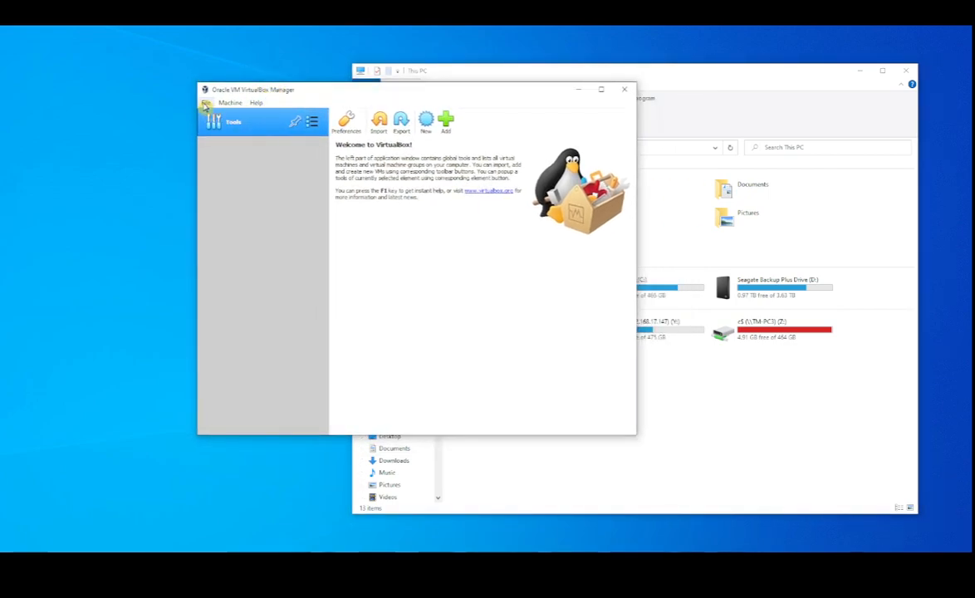
click(206, 103)
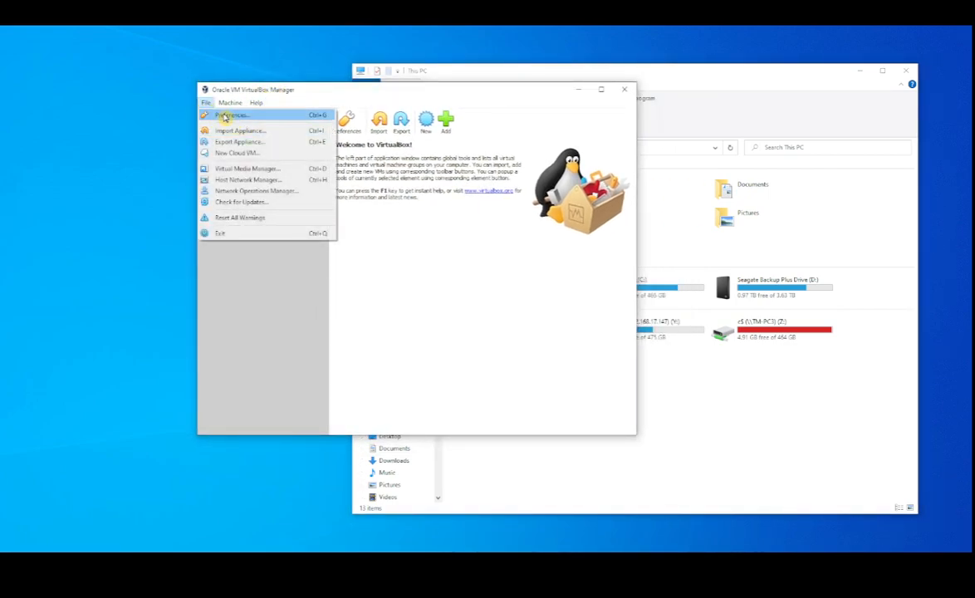
click(225, 116)
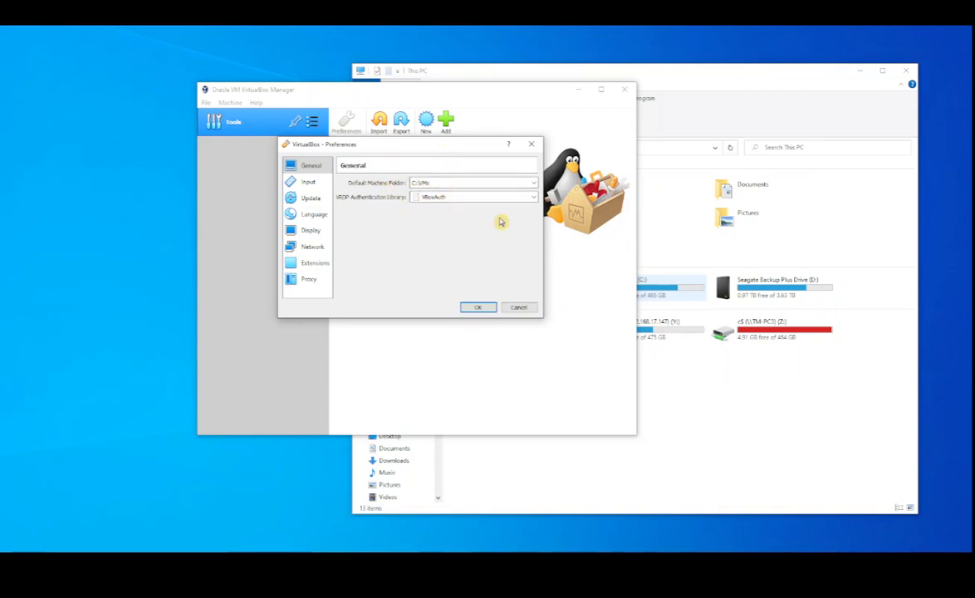
Open the VMs folder on Local Disk (C:) in File Explorer and narrow the window to uncover the VirtualBox preferences
click(585, 295)
double_click(656, 297)
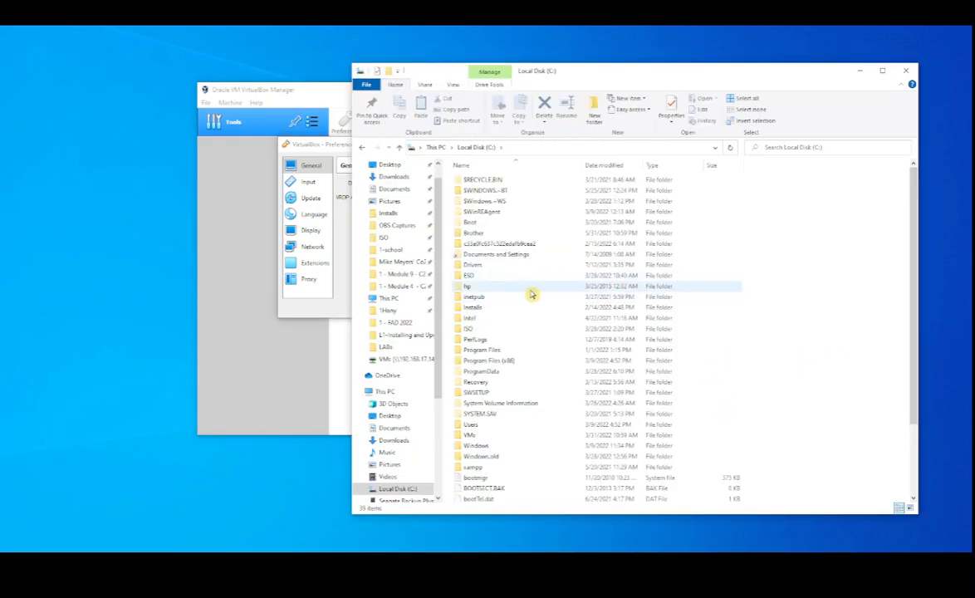
double_click(471, 436)
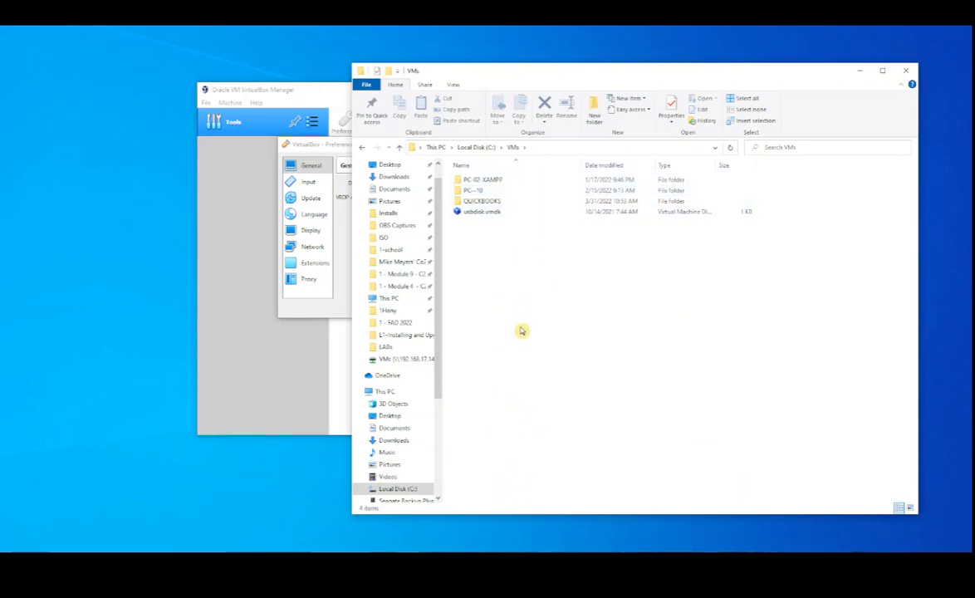
drag(350, 344, 513, 346)
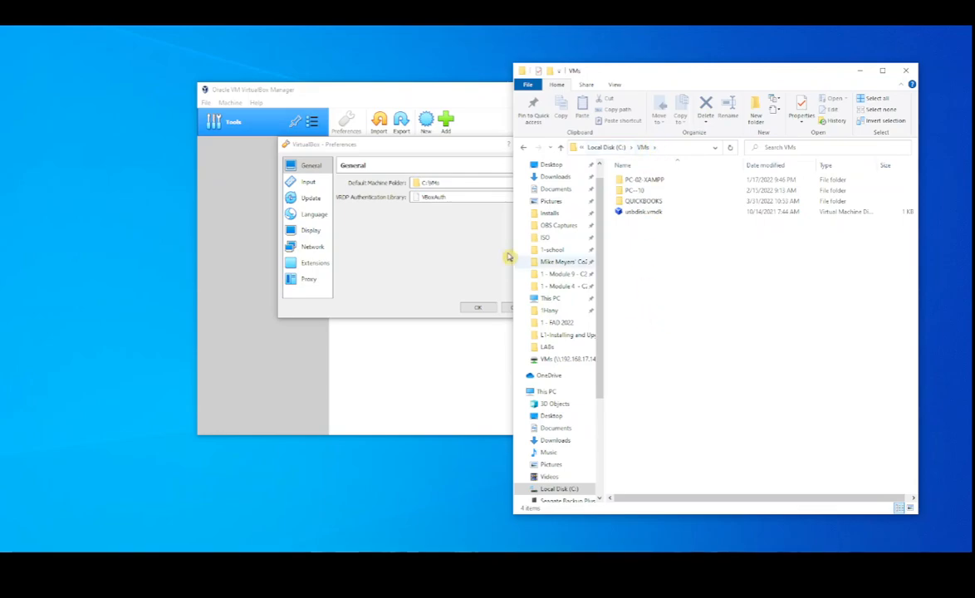
Show the drives under This PC and compare Local Disk (C:) with the default machine folder in the VirtualBox preferences
click(428, 220)
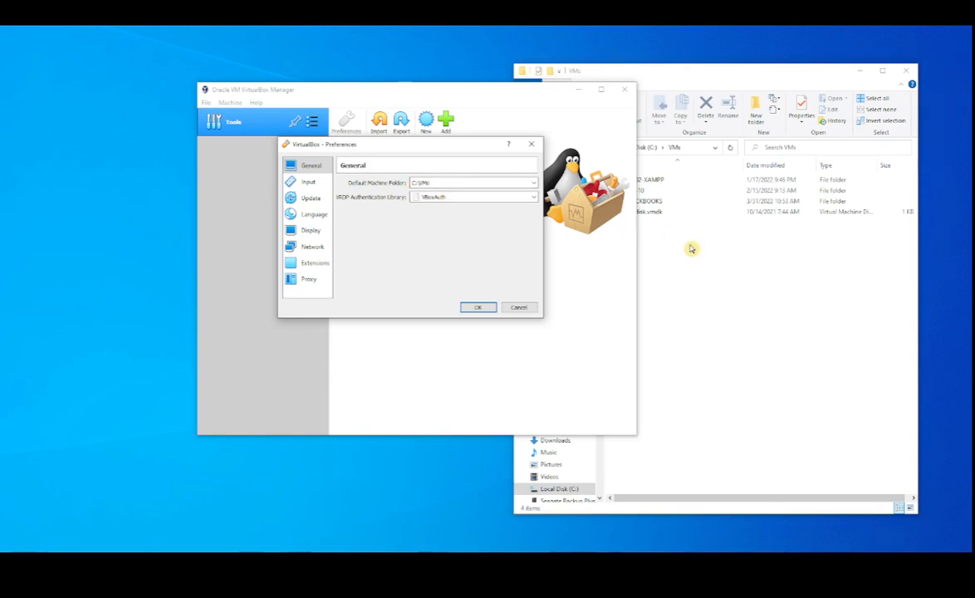
click(665, 299)
click(554, 392)
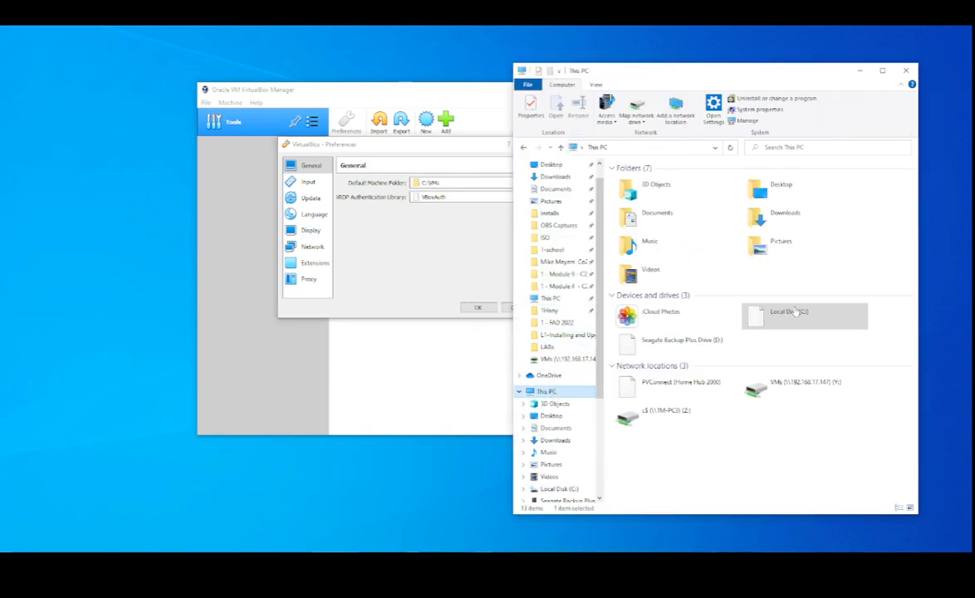
click(823, 327)
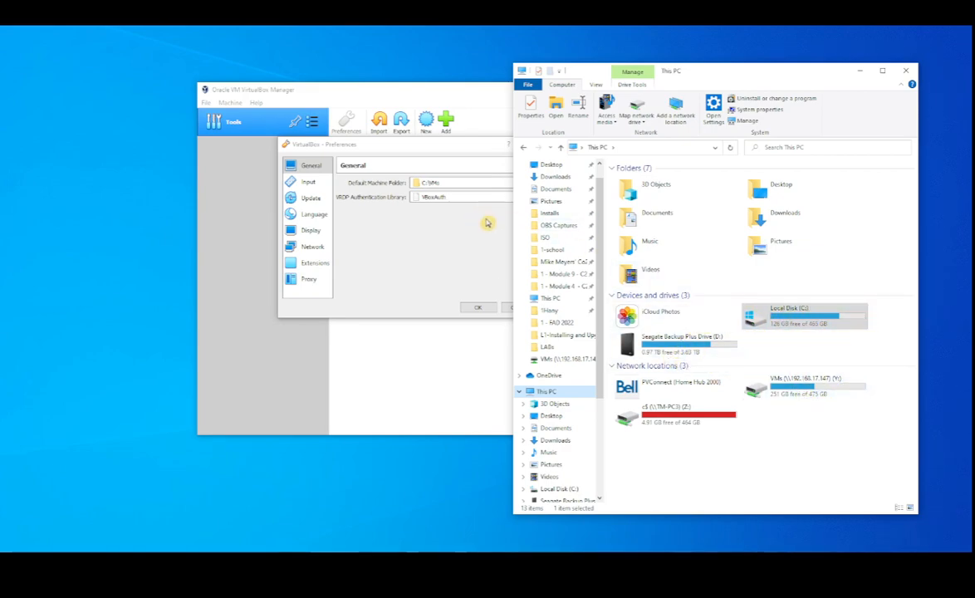
click(475, 283)
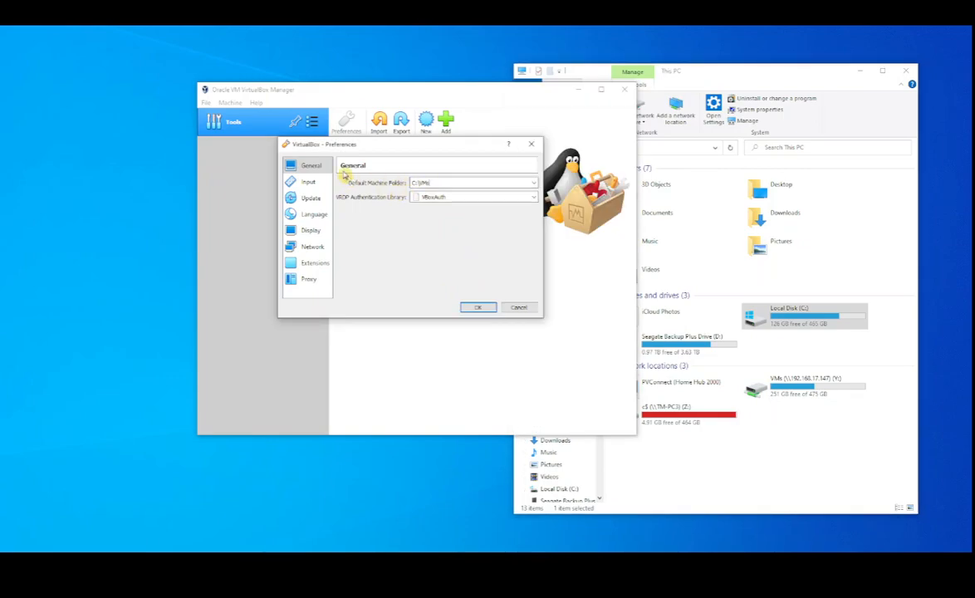
Cancel and reopen the VirtualBox preferences, and accept them with C:\VMs as the default machine folder
click(519, 308)
click(206, 102)
click(218, 115)
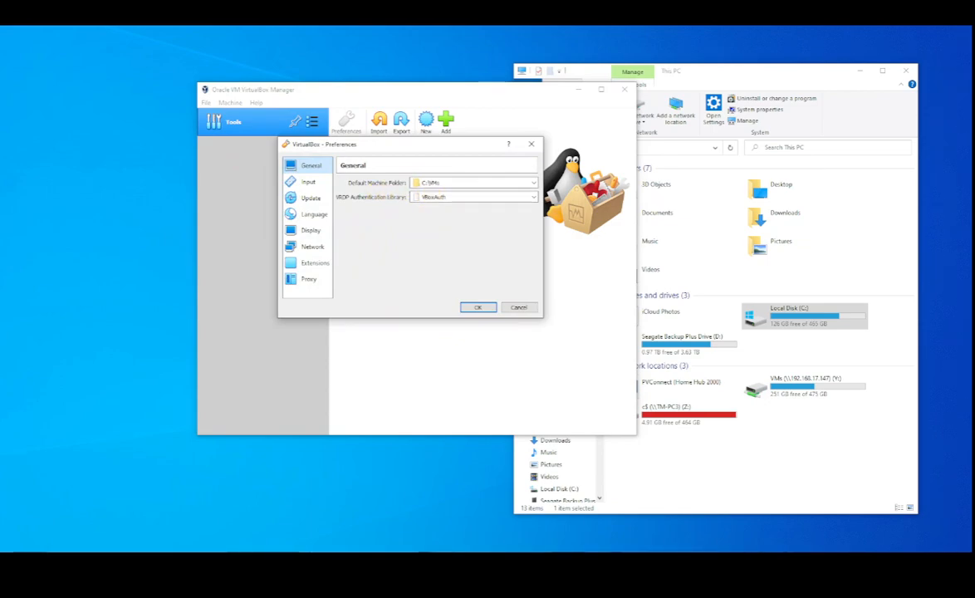
click(482, 307)
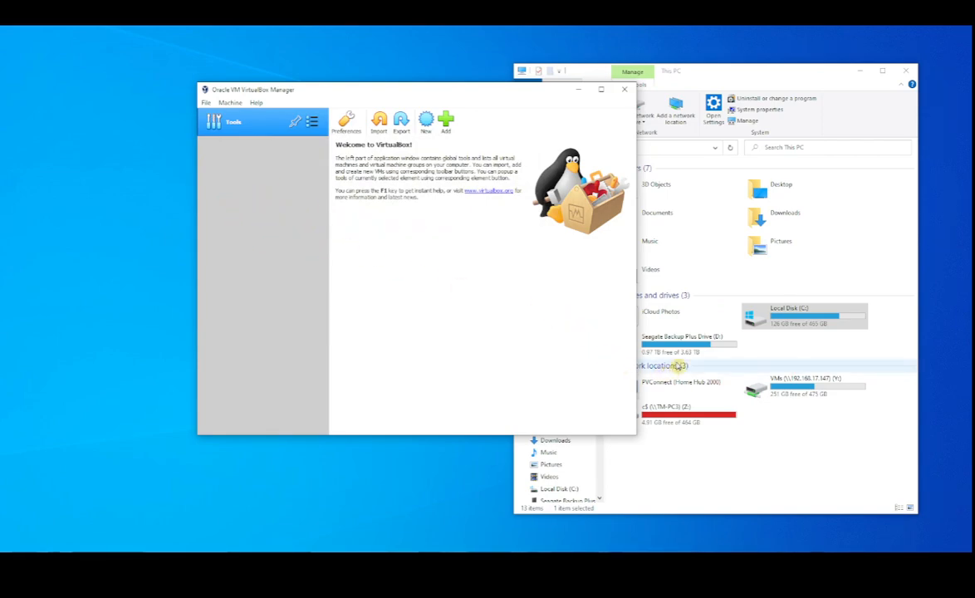
Open the C:\VMs folder in File Explorer and arrange its window beside VirtualBox Manager
double_click(789, 323)
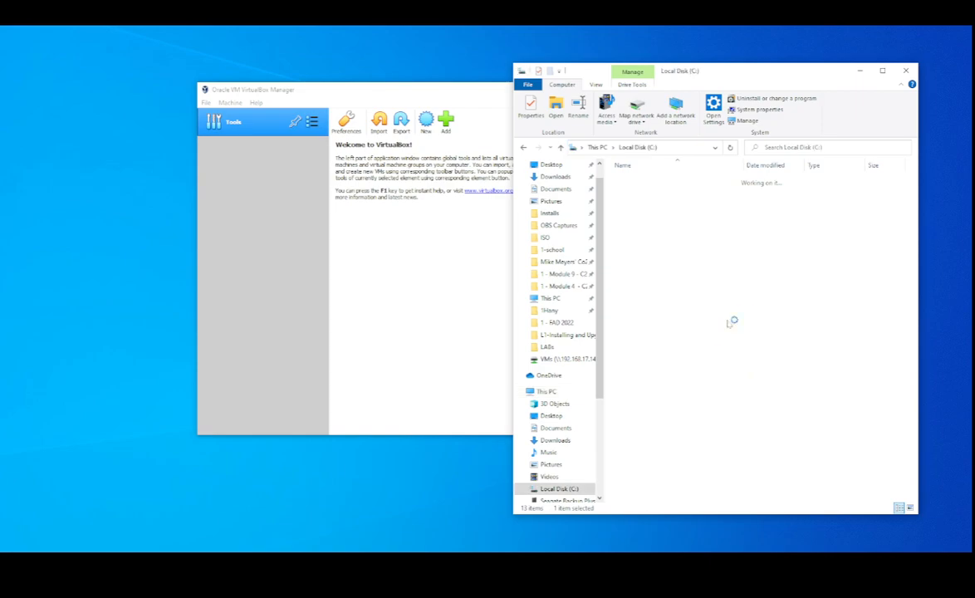
double_click(635, 436)
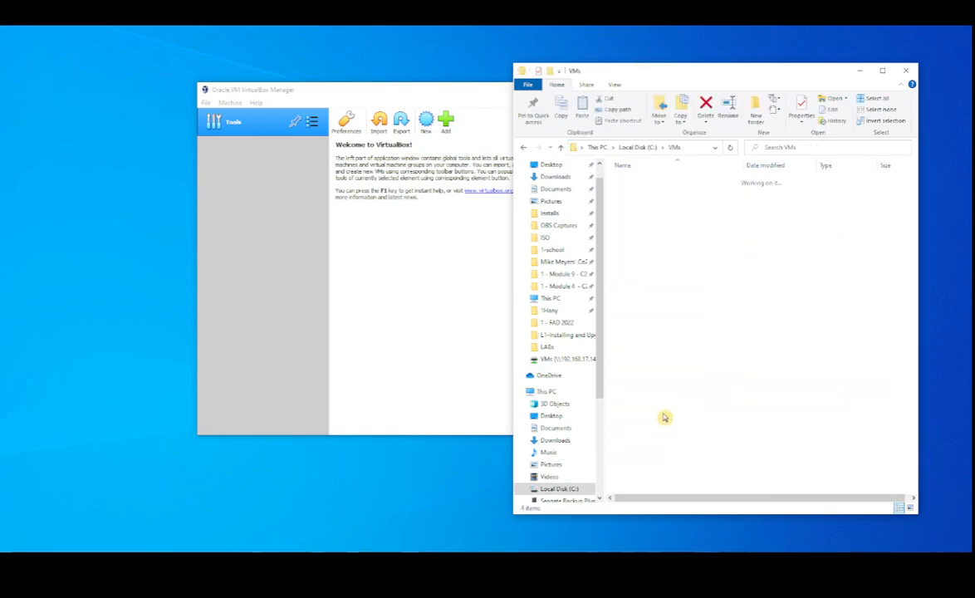
drag(704, 76, 727, 67)
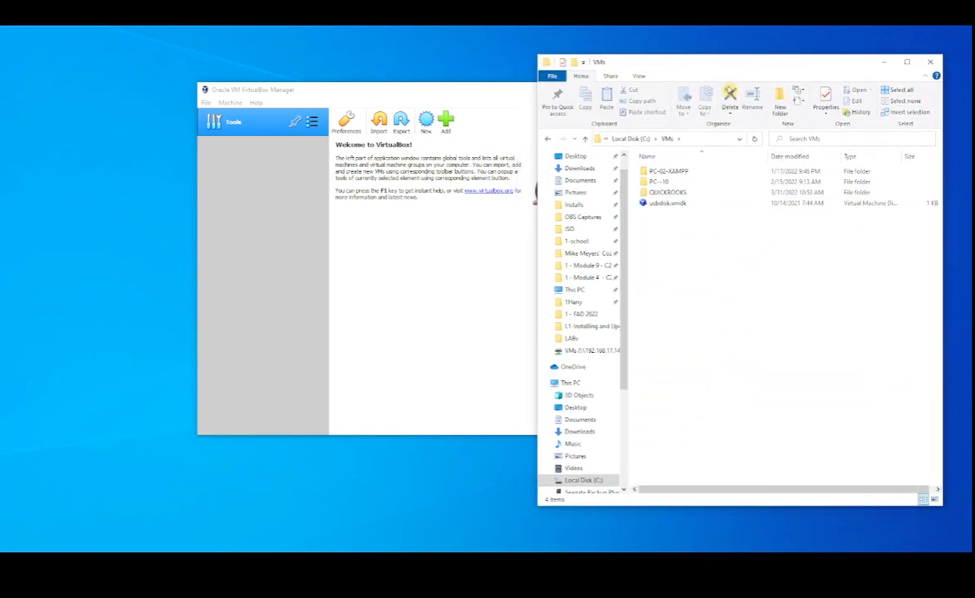
drag(495, 91, 393, 94)
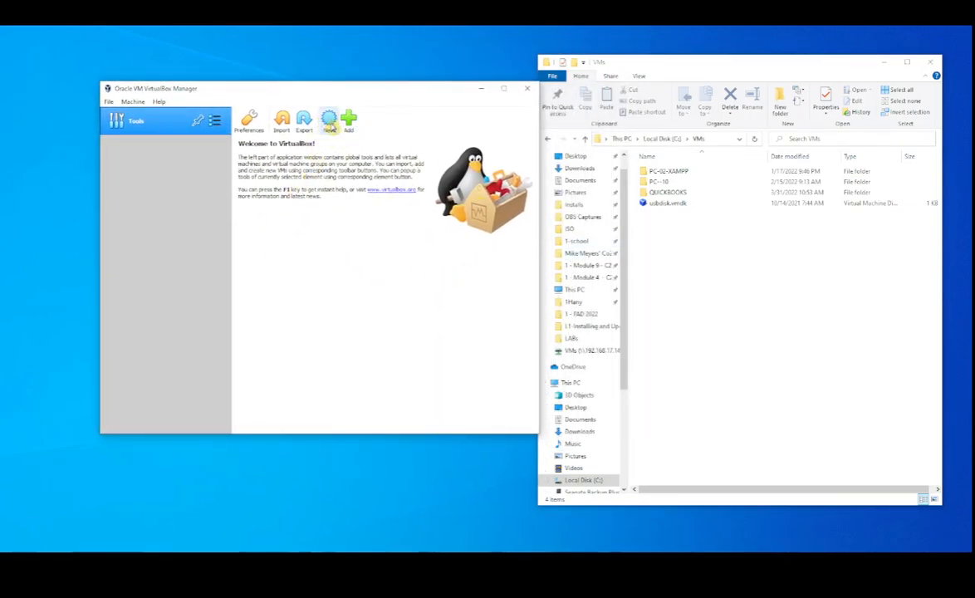
Start a new virtual machine named PC1 and show the VMs folder's full path in File Explorer
click(329, 121)
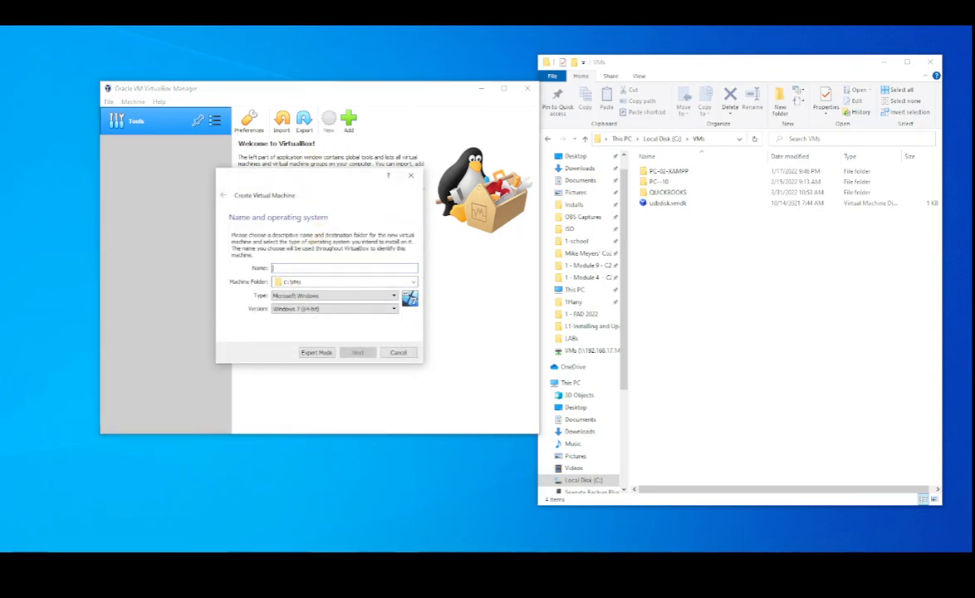
text(PC1)
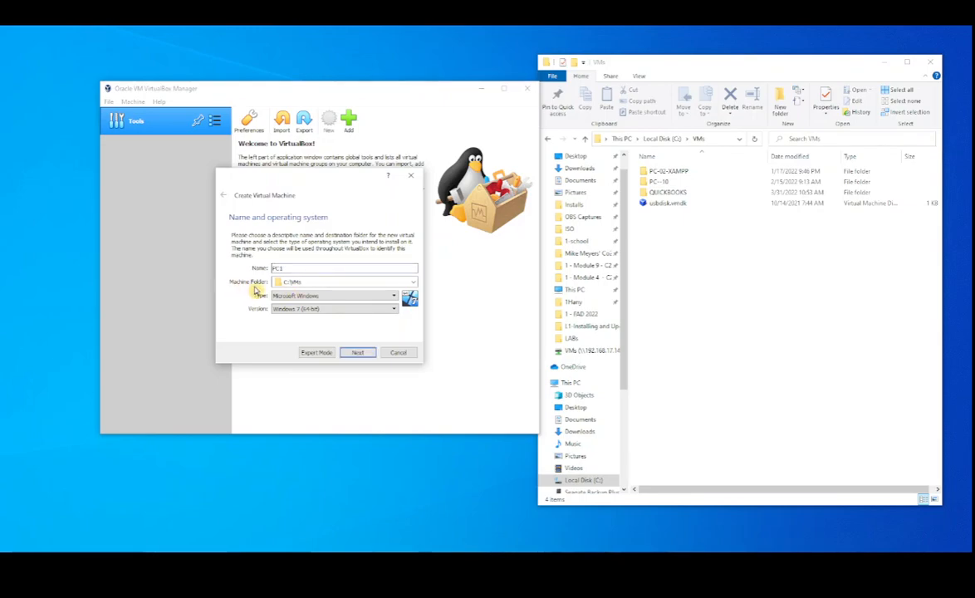
click(671, 139)
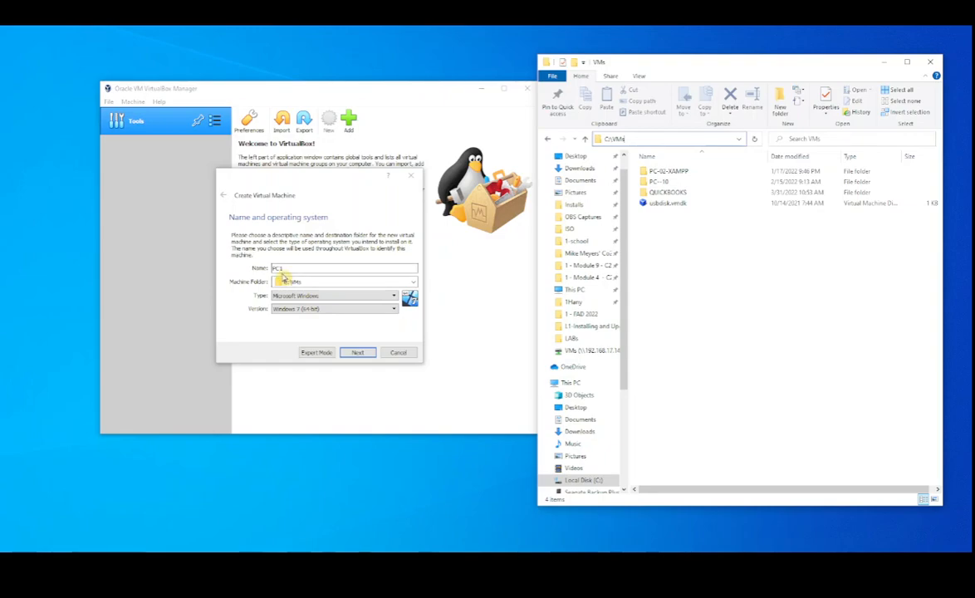
click(413, 283)
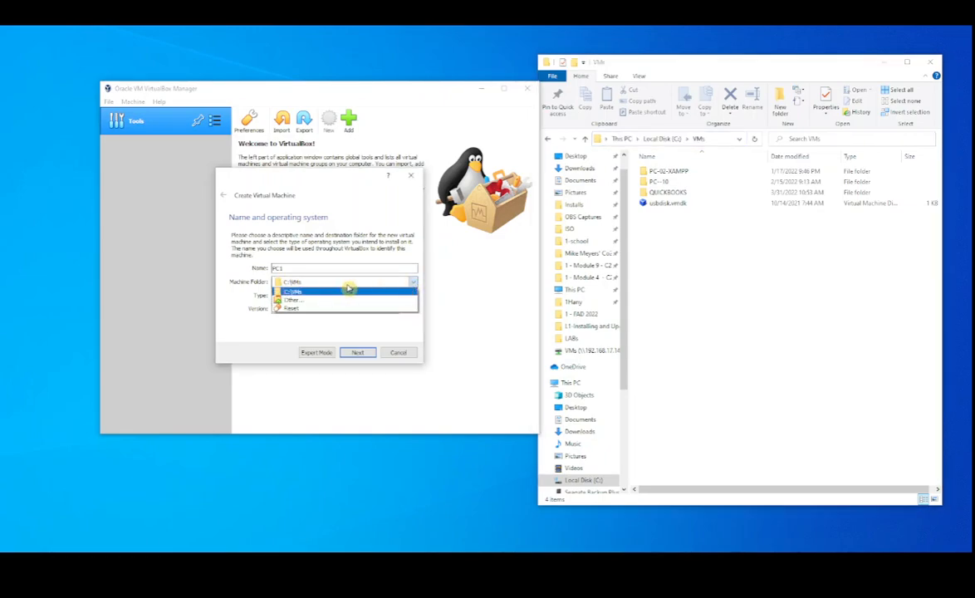
click(306, 301)
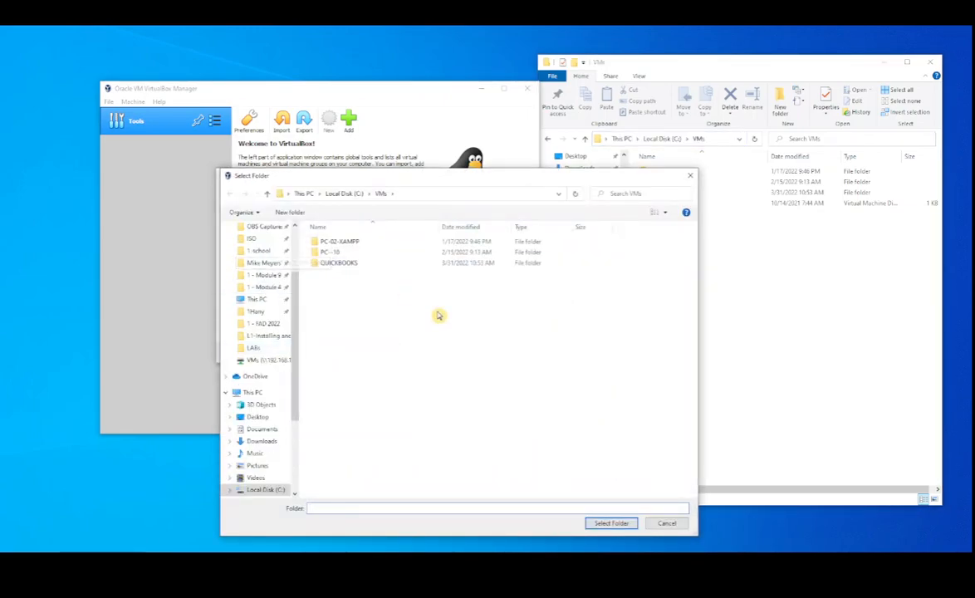
click(667, 523)
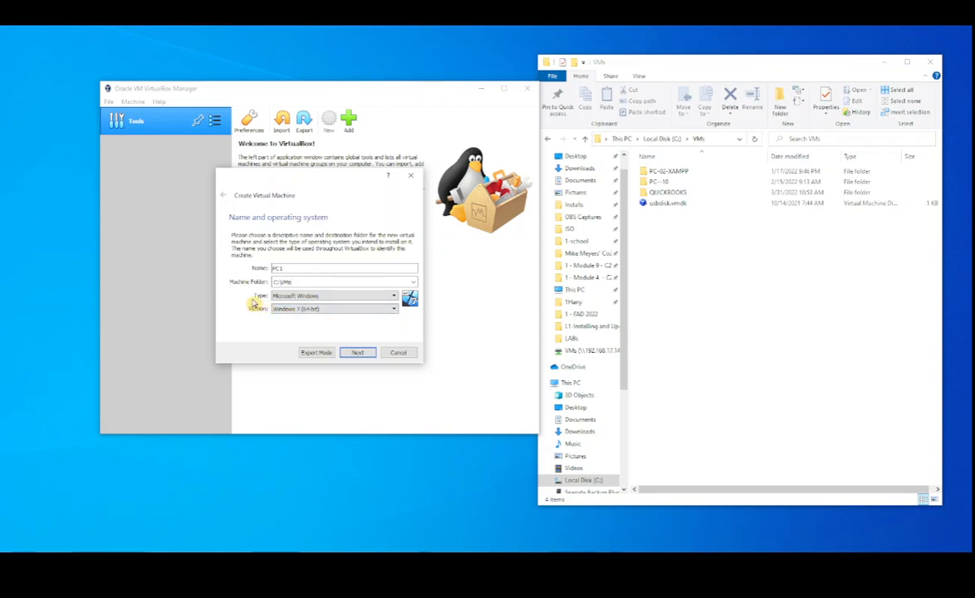
Look through the available operating system types and set PC1's version to Windows 7 (32-bit)
click(393, 297)
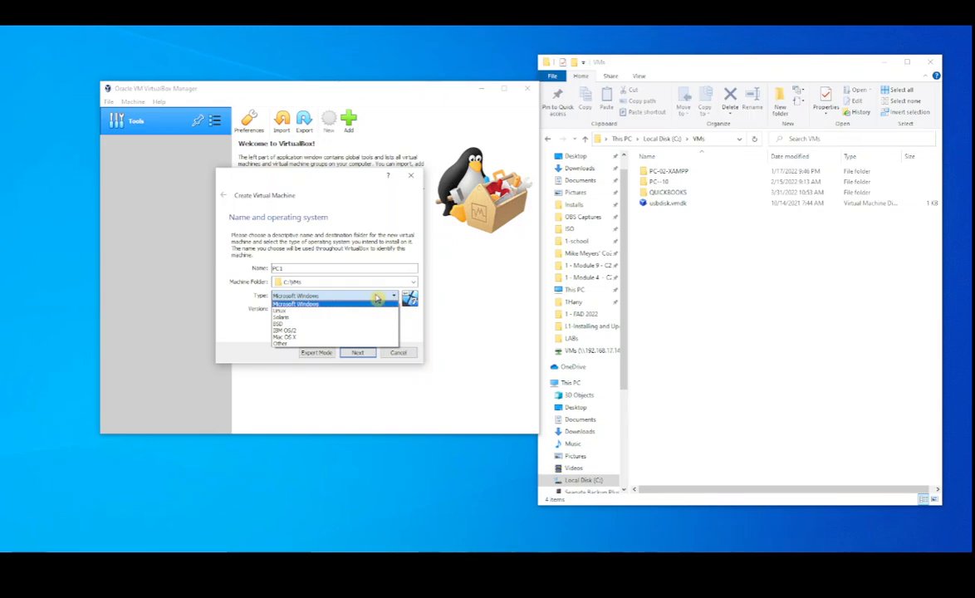
click(240, 314)
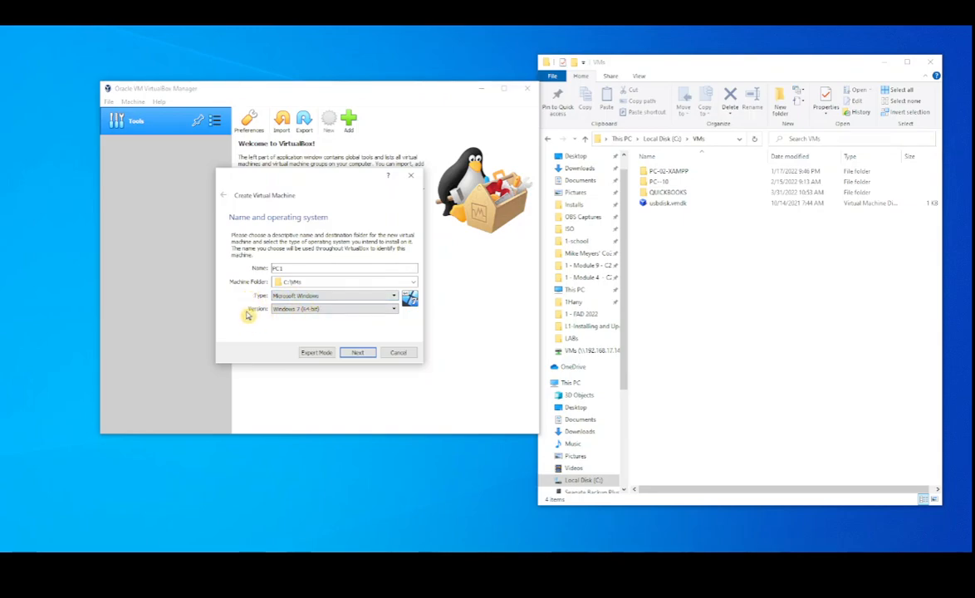
click(394, 311)
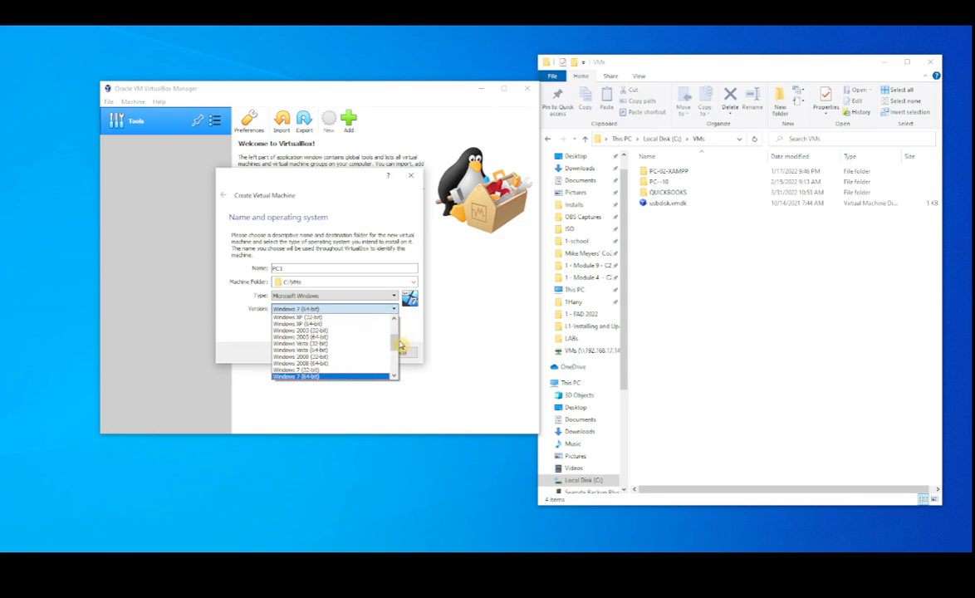
scroll(396, 320, up, 3)
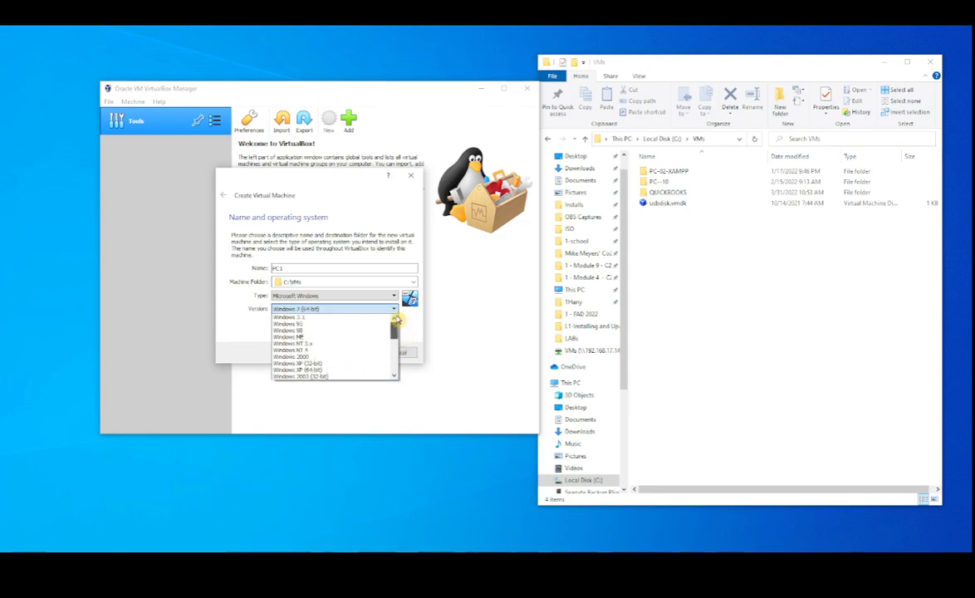
drag(396, 320, 394, 350)
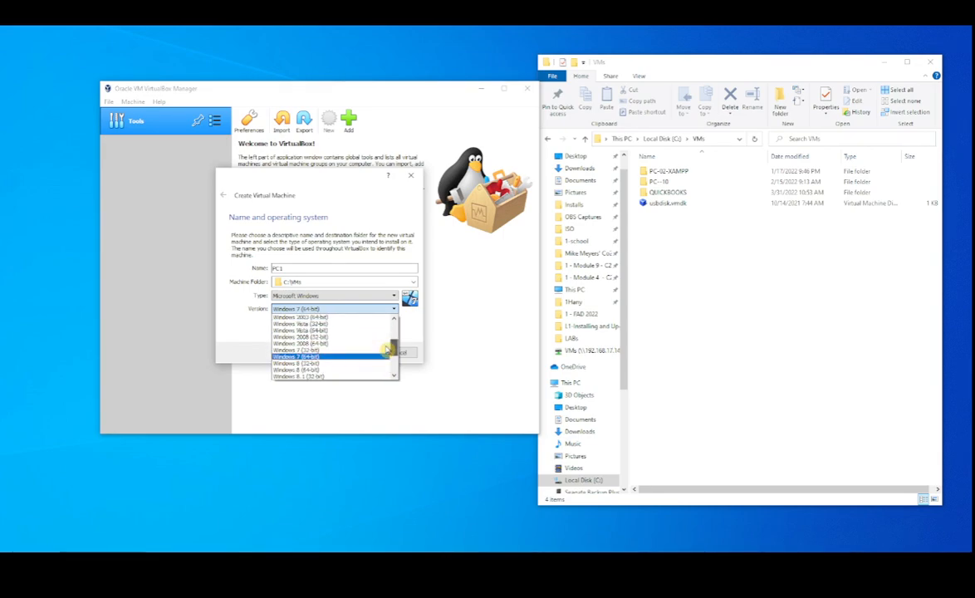
click(328, 350)
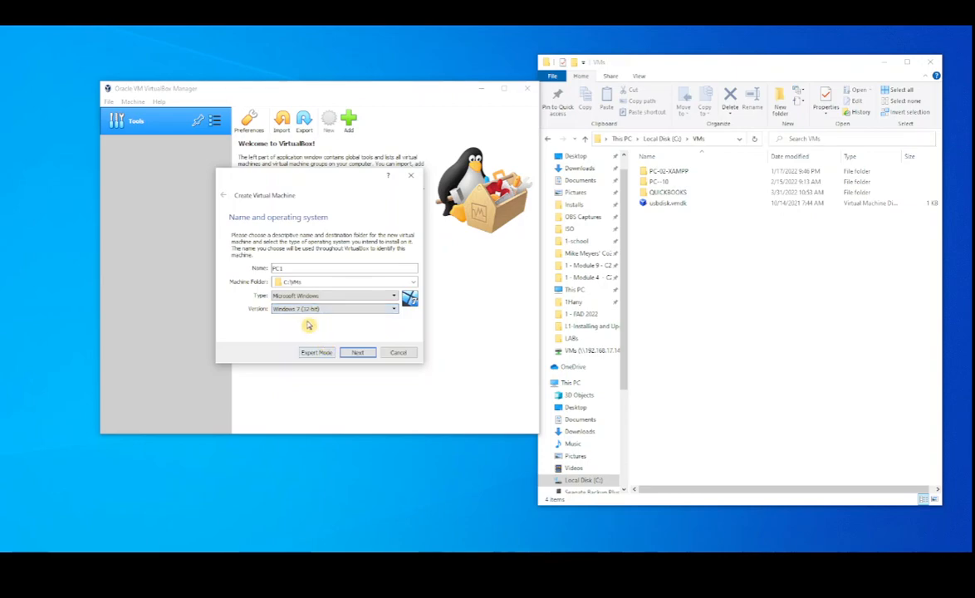
Set PC1's version to Windows 7 (64-bit), look through the other Windows versions, and continue to the memory size
click(395, 309)
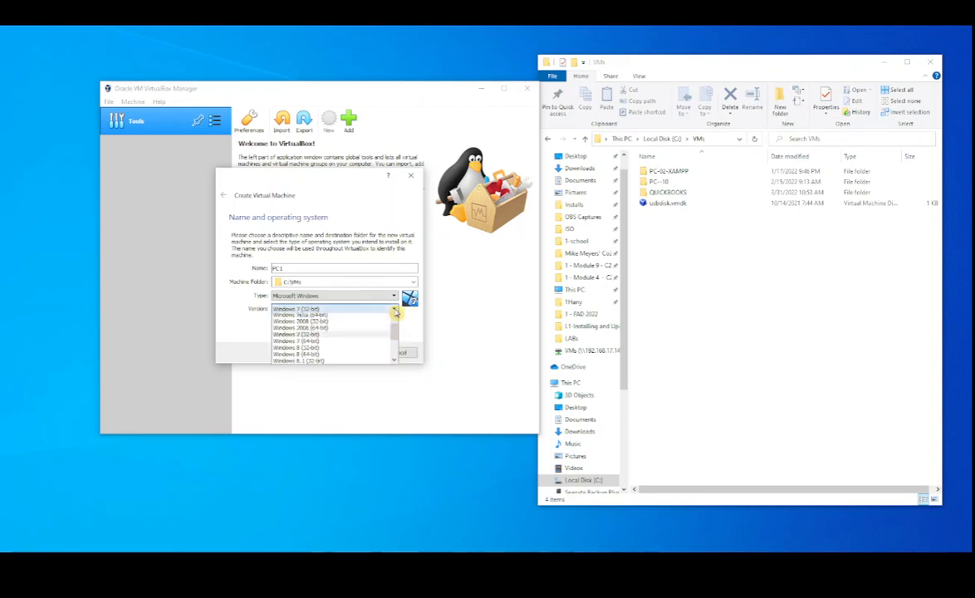
click(319, 352)
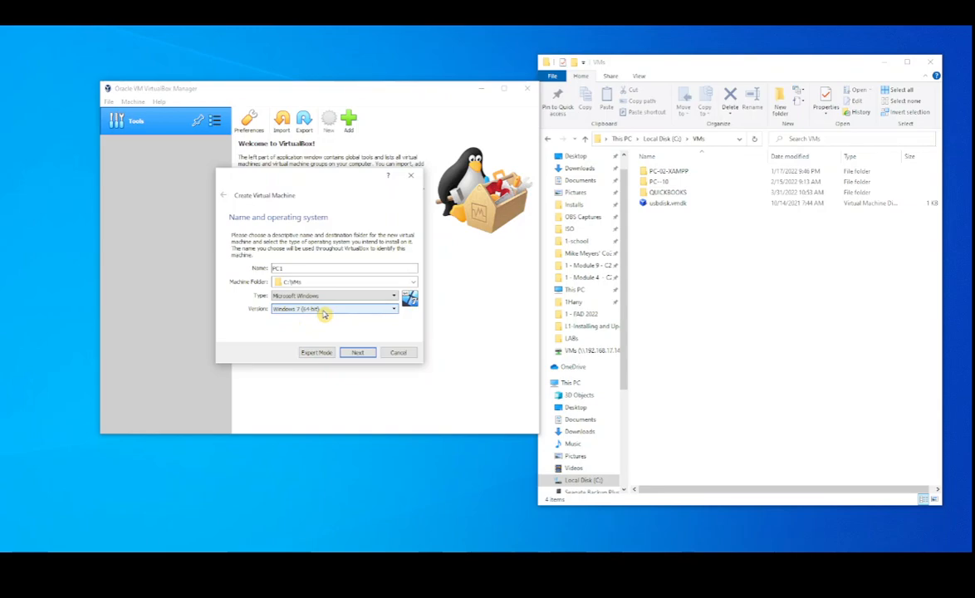
click(324, 314)
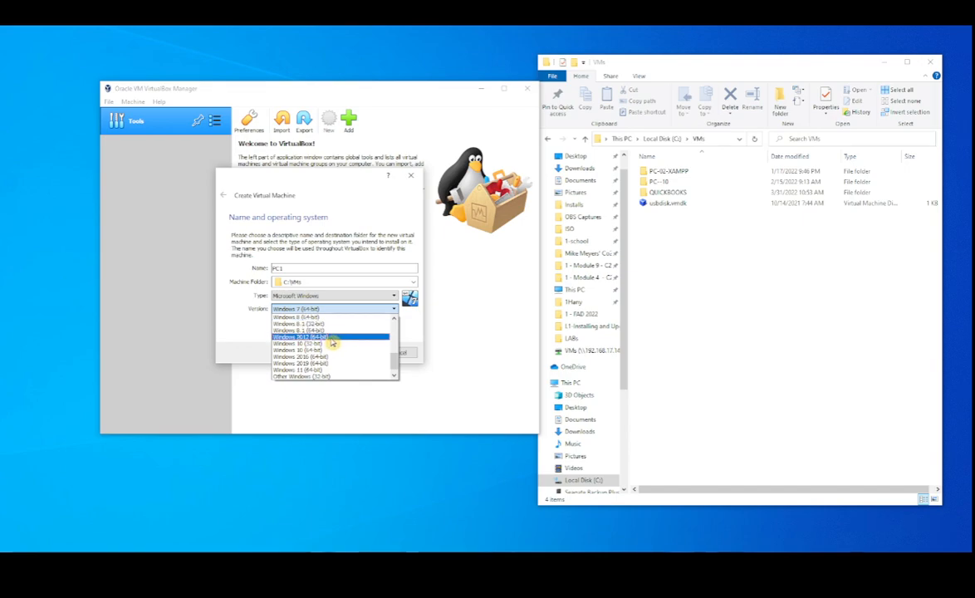
scroll(349, 349, up, 3)
click(333, 311)
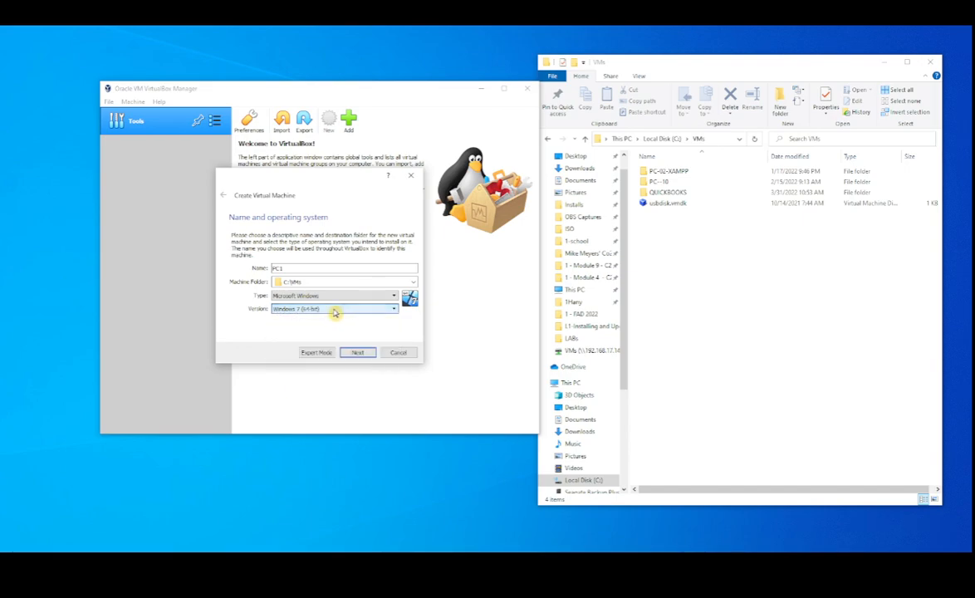
click(358, 353)
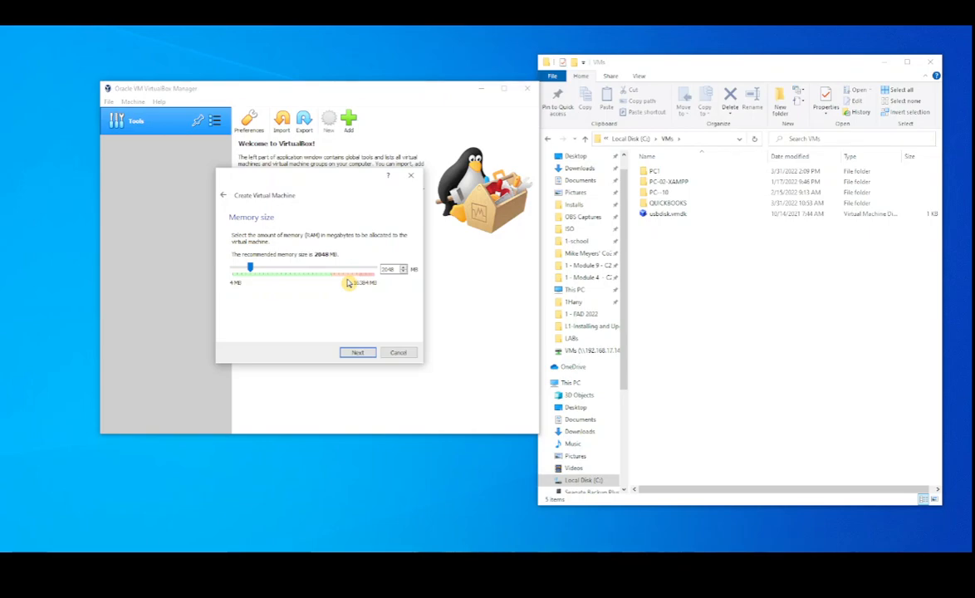
Accept 2048 MB as PC1's memory size and continue to the hard disk options
mouse_move(252, 269)
mouse_down()
mouse_move(324, 275)
mouse_move(254, 281)
mouse_up()
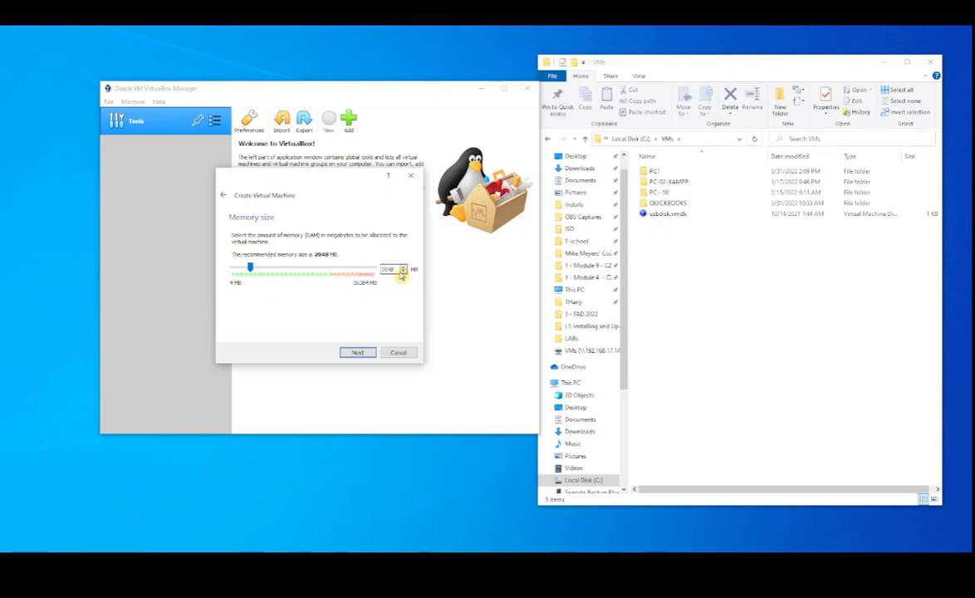
click(404, 267)
text(2048)
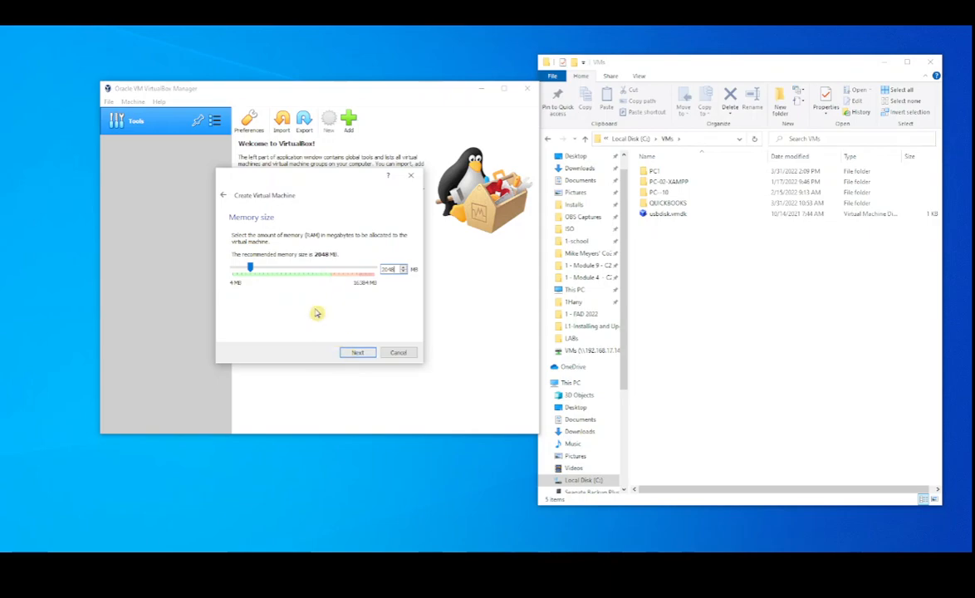
click(357, 353)
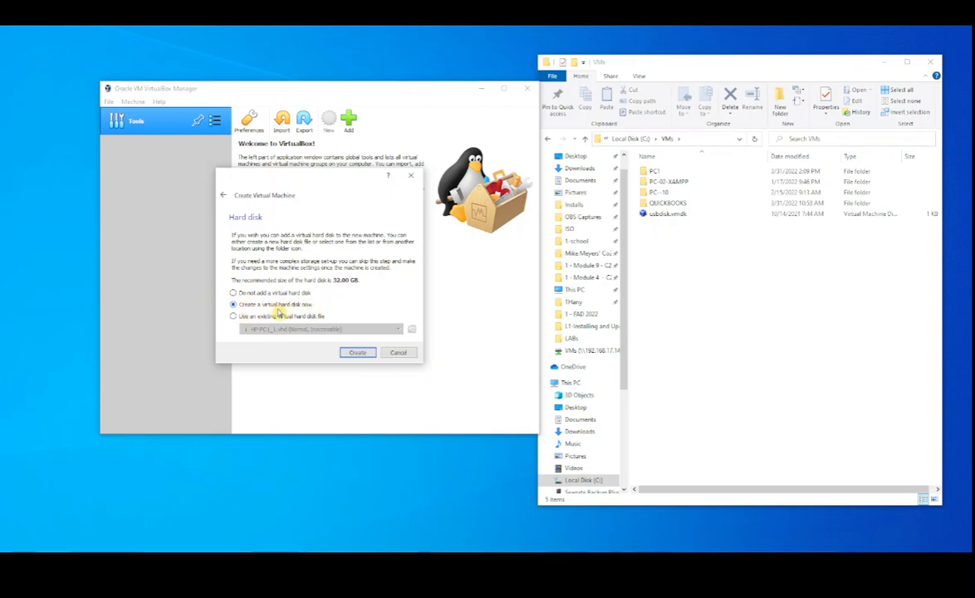
Create a new VDI (VirtualBox Disk Image) hard disk for PC1 with dynamically allocated storage and continue to its file location
click(357, 352)
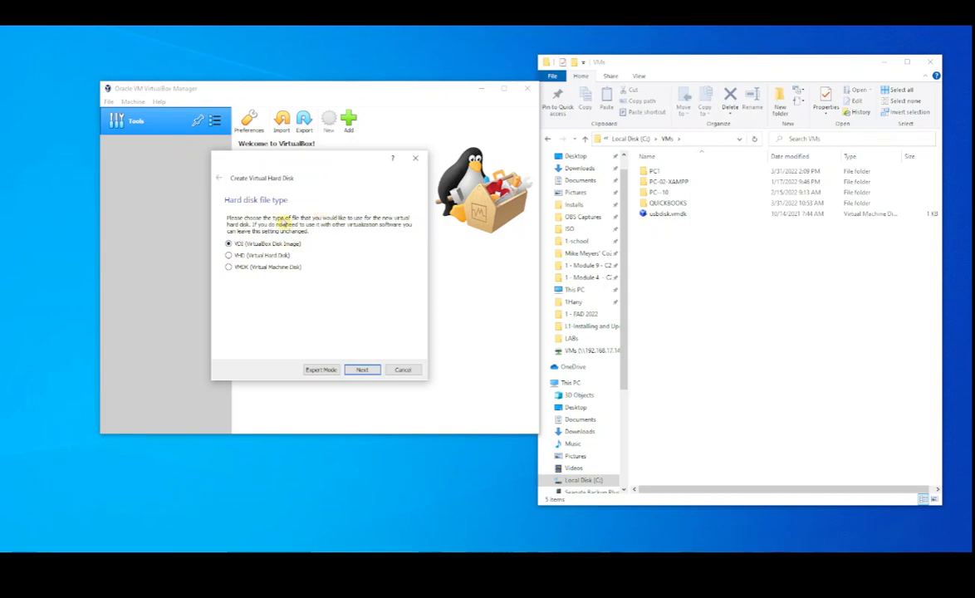
click(363, 372)
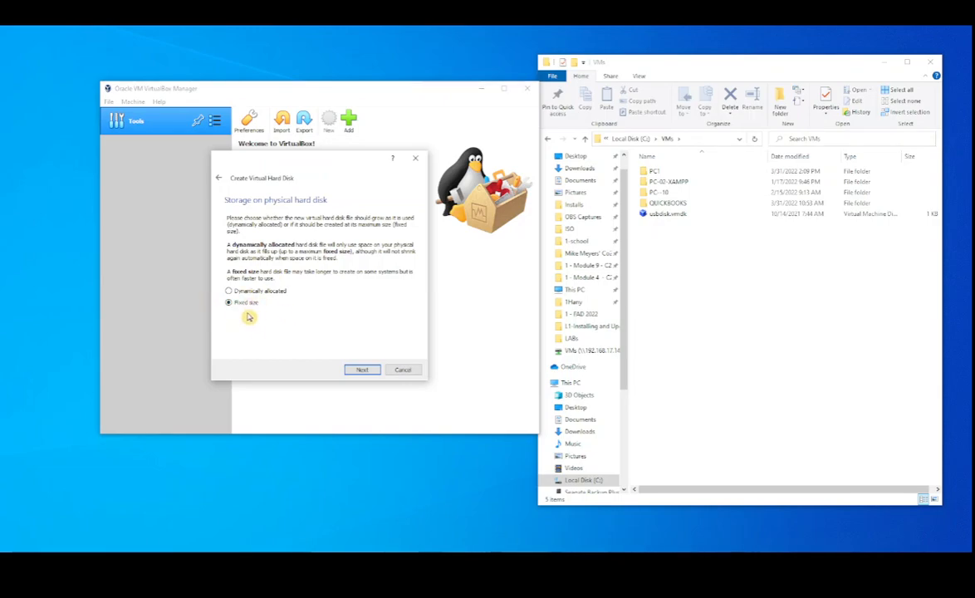
click(228, 292)
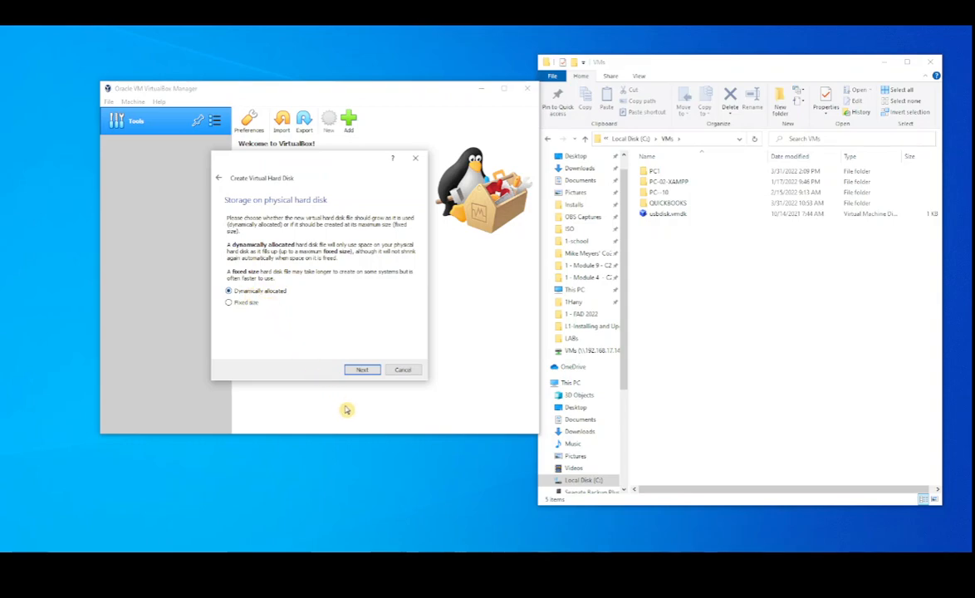
click(362, 371)
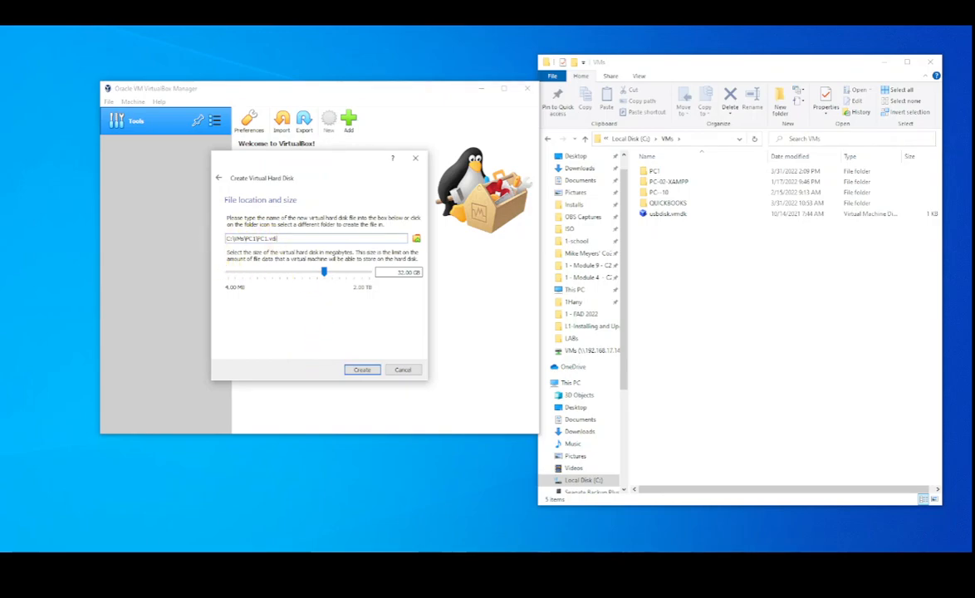
Check the new disk's file path and open the matching PC1 folder in File Explorer
double_click(262, 239)
click(283, 238)
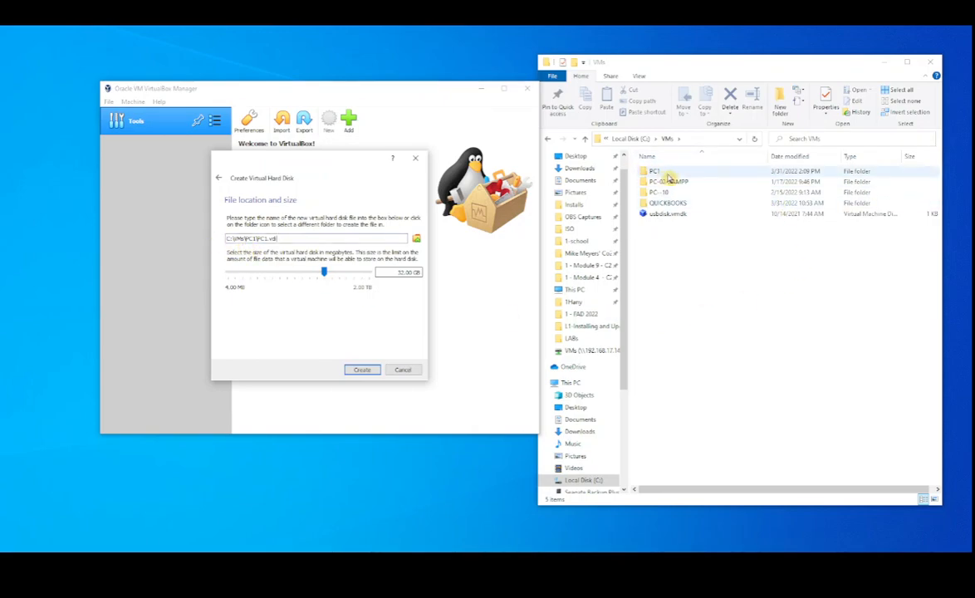
click(656, 170)
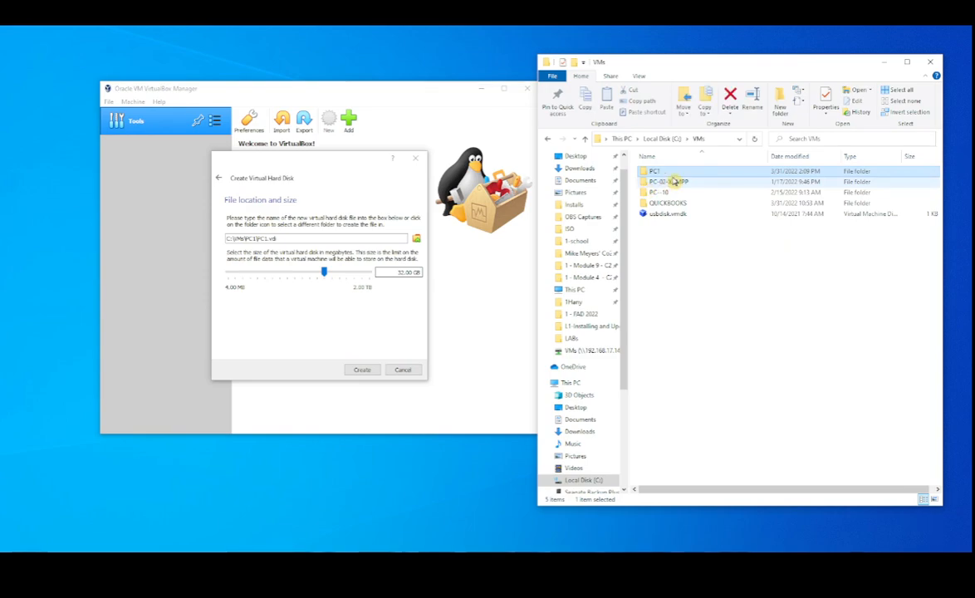
double_click(669, 173)
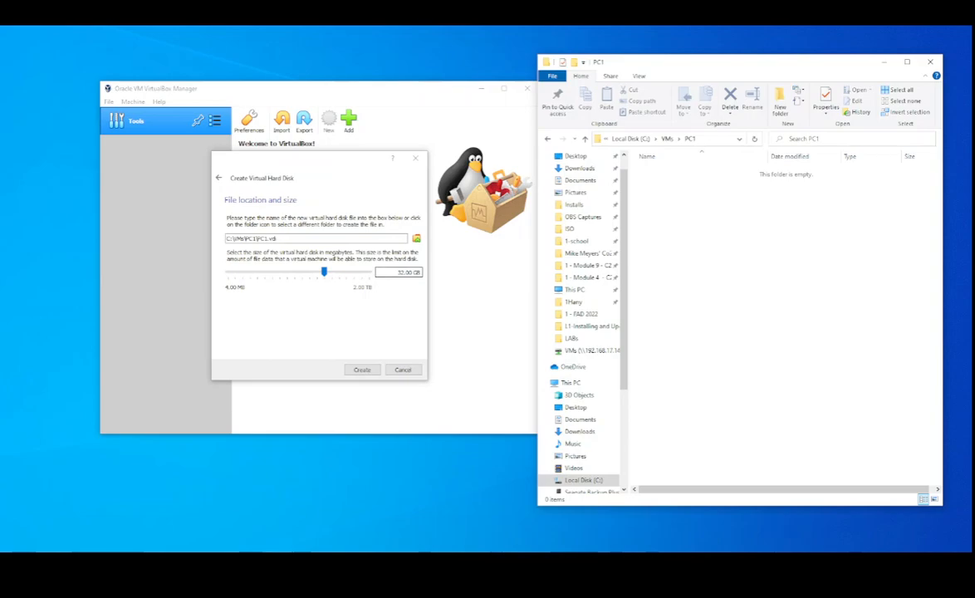
Recheck the dynamically allocated storage option and create the 32.00 GB virtual hard disk C:\VMs\PC1\PC1.vdi
click(217, 177)
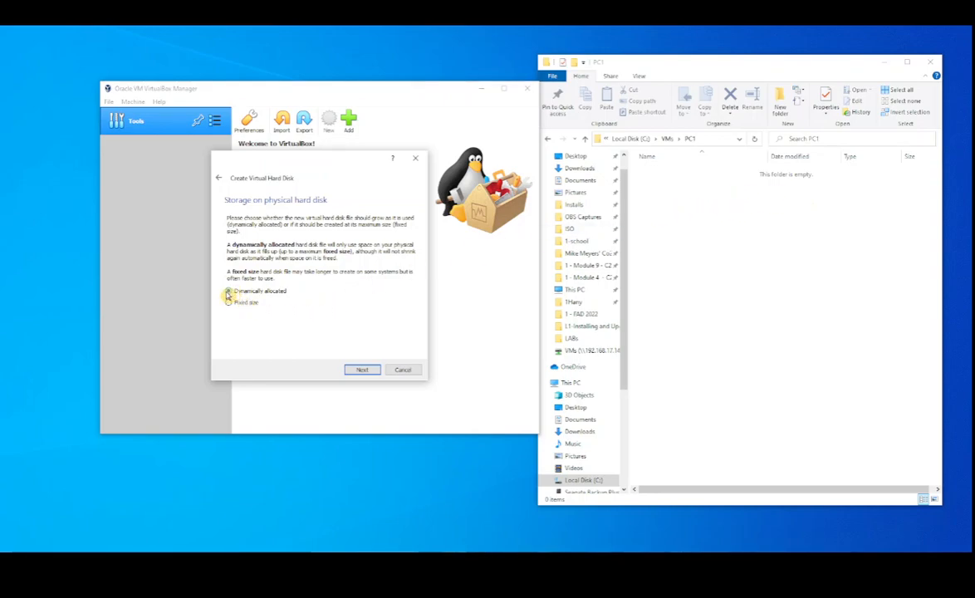
click(363, 370)
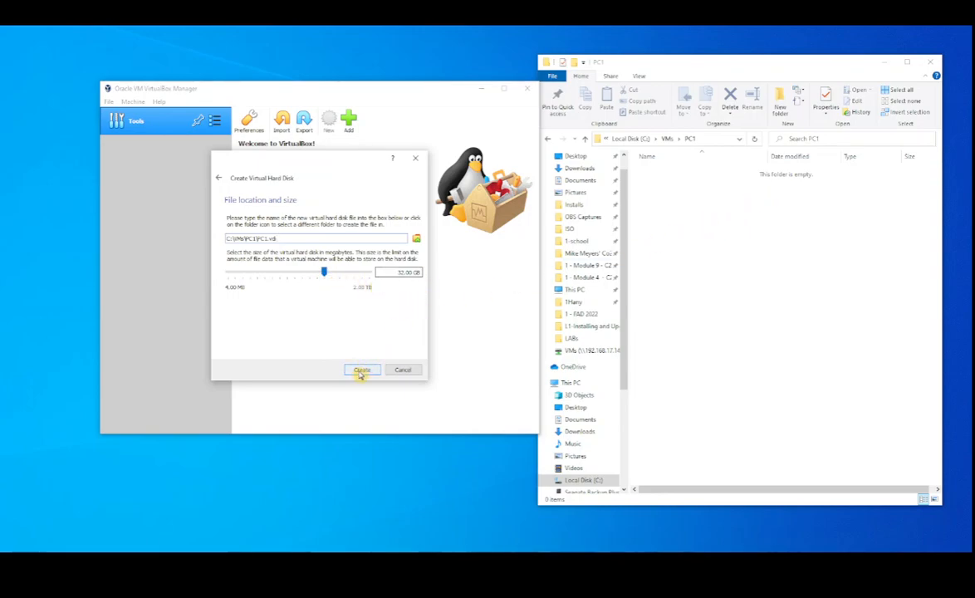
click(361, 374)
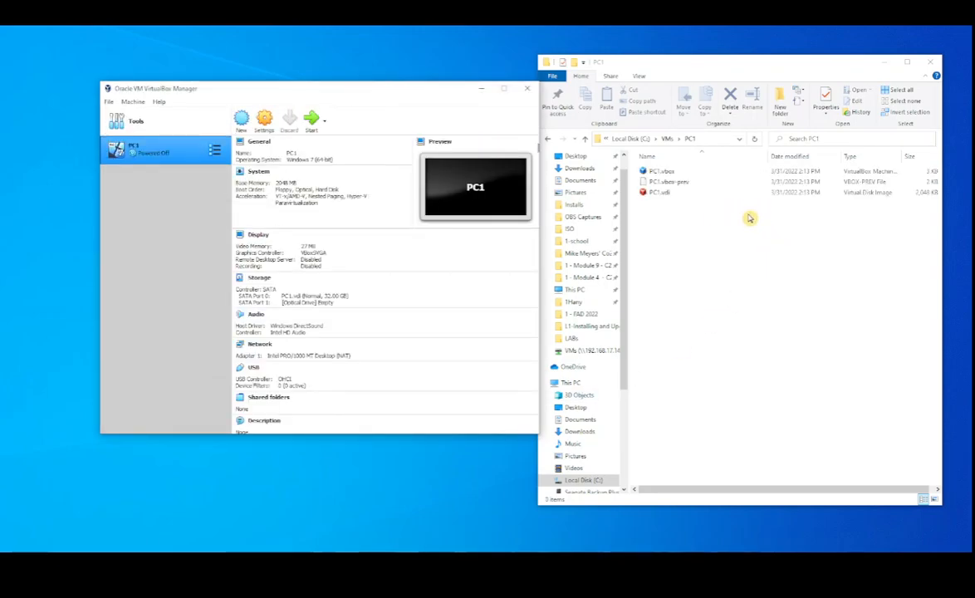
Point out PC1.vdi in the PC1 folder and the PC1 machine in VirtualBox Manager, and minimize File Explorer
click(660, 192)
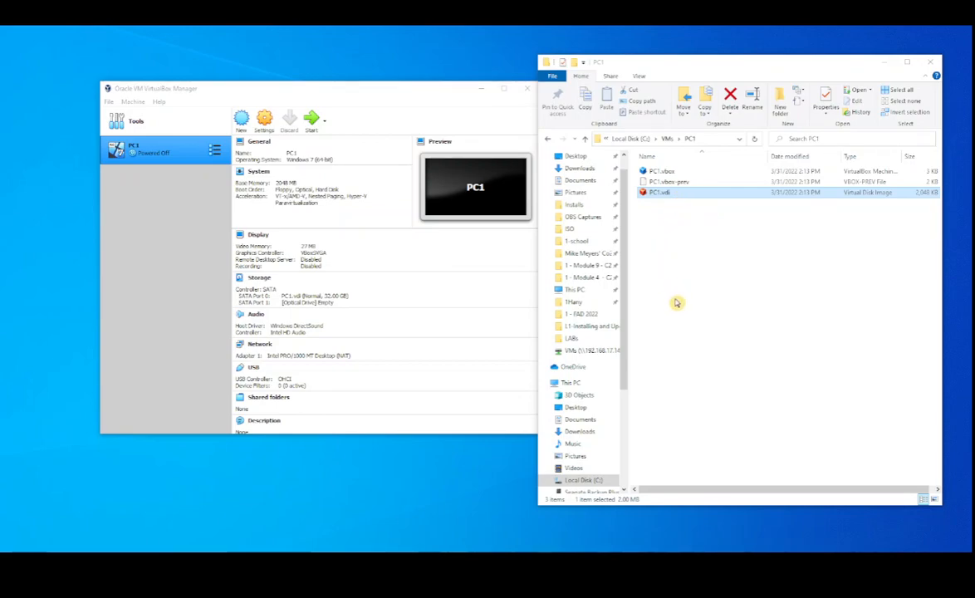
click(143, 156)
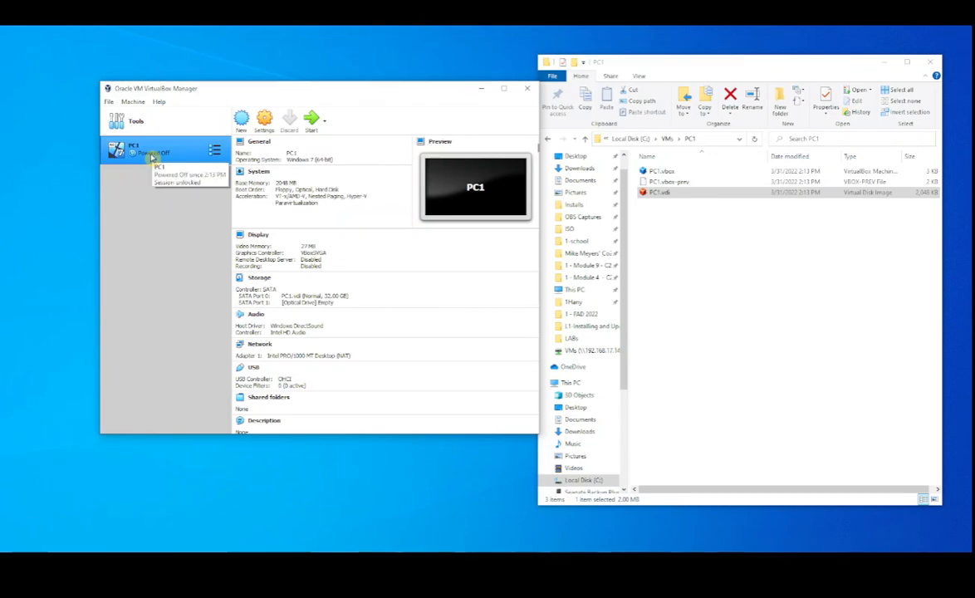
click(885, 62)
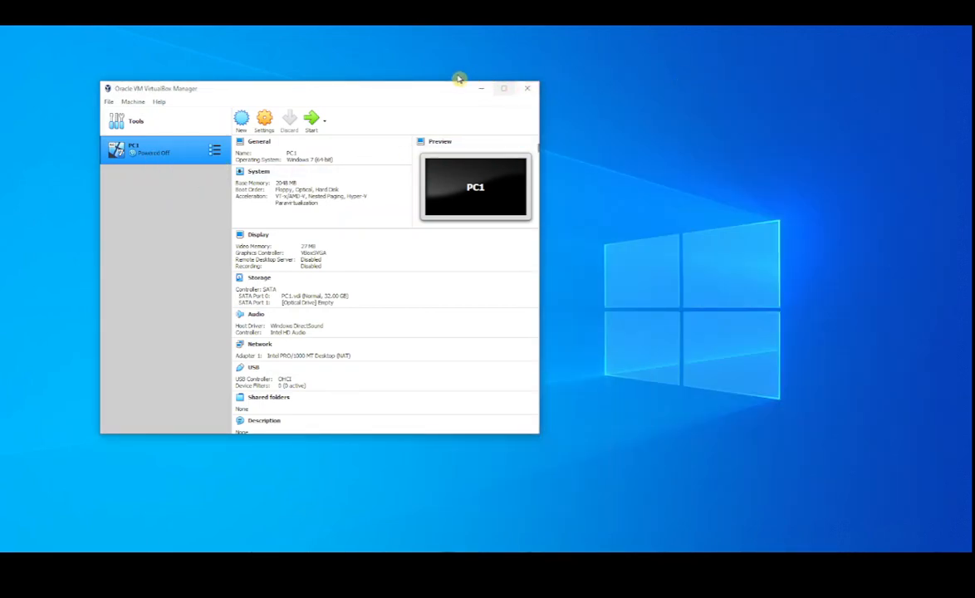
Open PC1's settings and examine the General options: type, version, advanced, description and disk encryption
drag(407, 94, 561, 110)
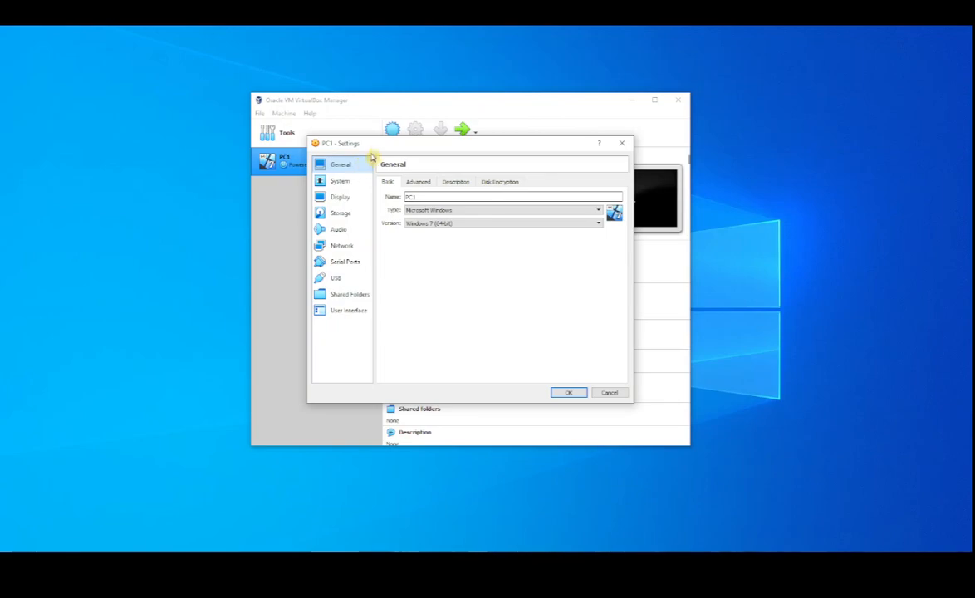
drag(385, 143, 435, 161)
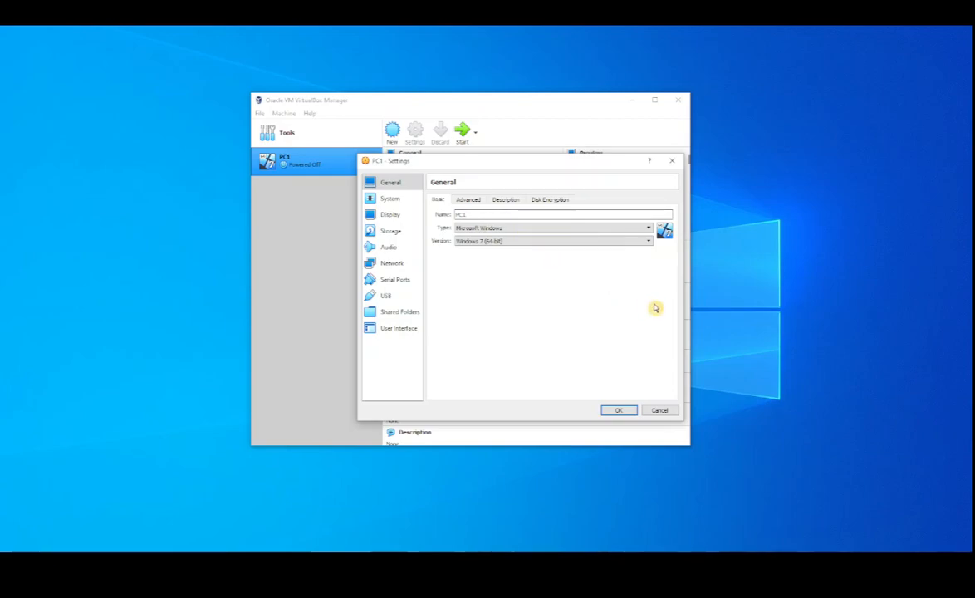
click(650, 229)
click(652, 229)
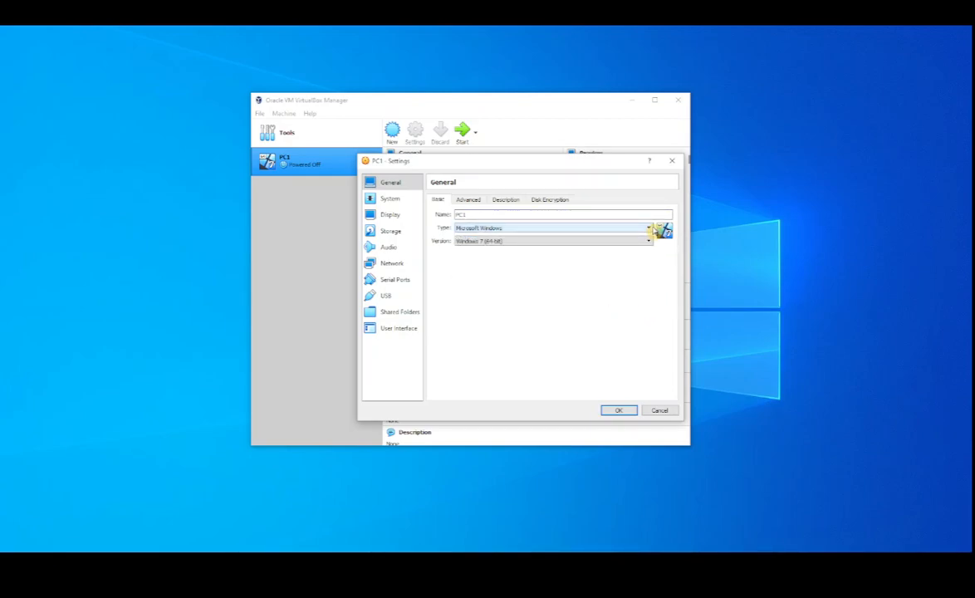
click(650, 243)
click(649, 243)
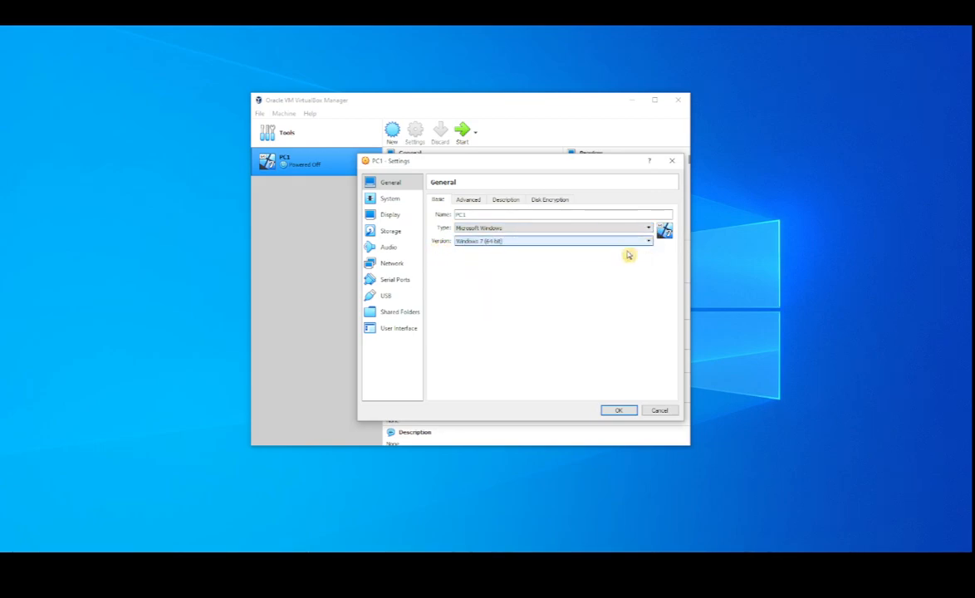
click(467, 201)
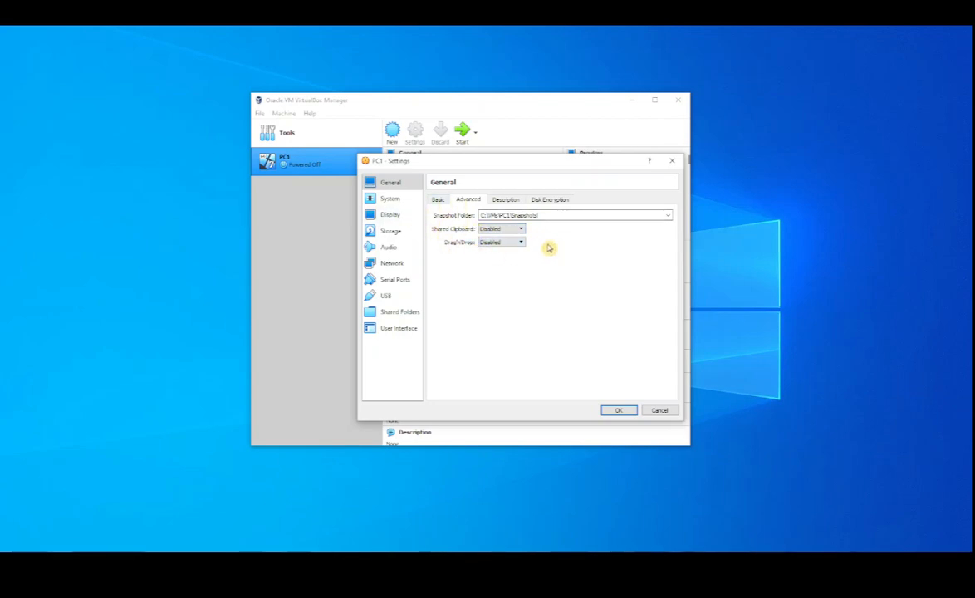
click(514, 201)
click(550, 201)
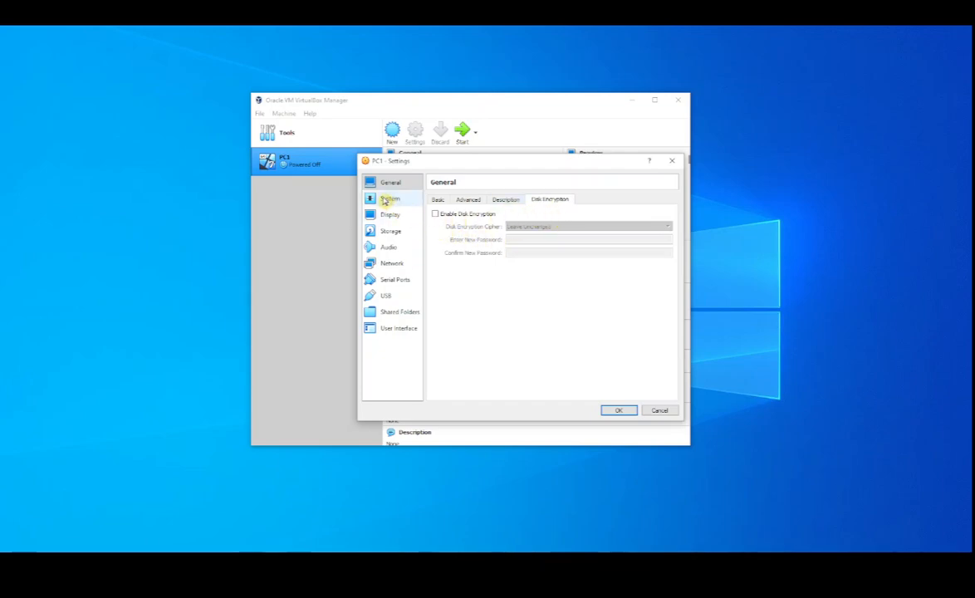
In PC1's System settings, disable Floppy as a boot device and move it below Hard Disk in the boot order
click(388, 201)
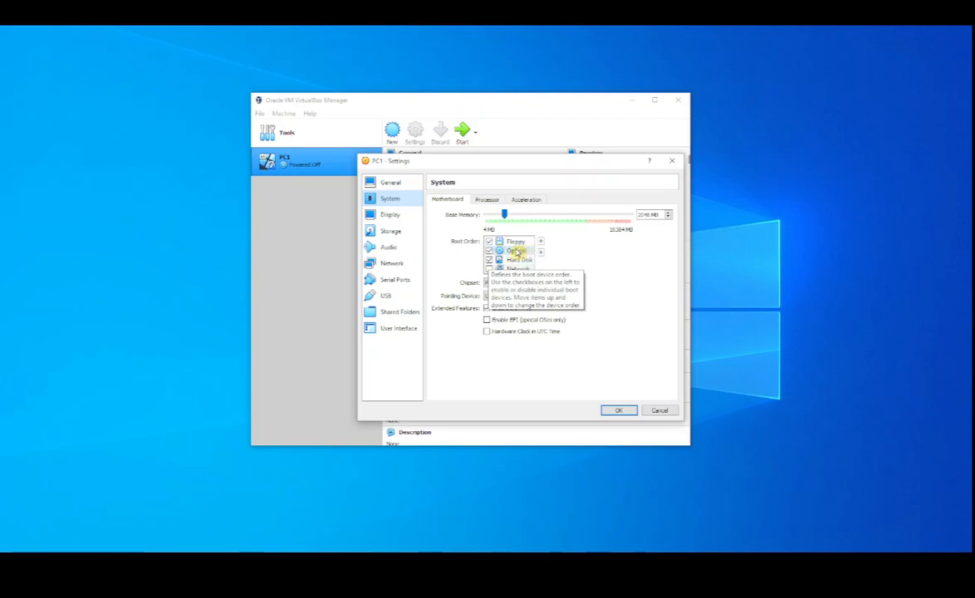
click(488, 241)
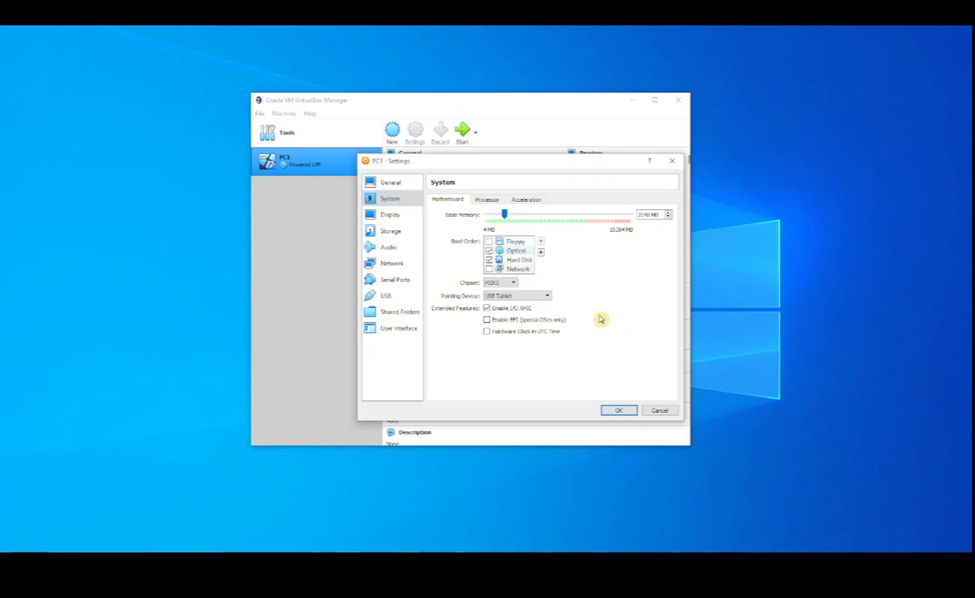
click(515, 241)
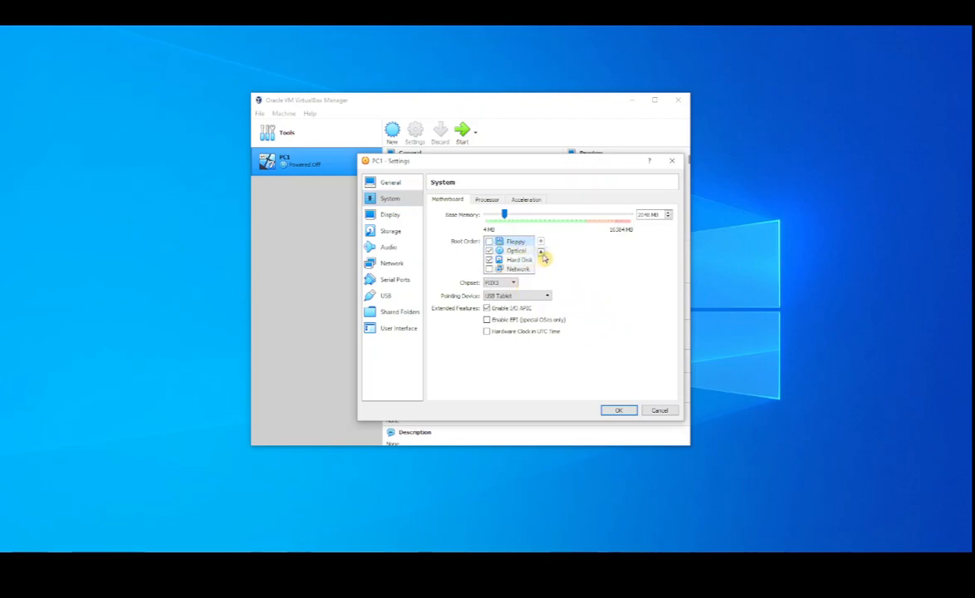
click(540, 251)
click(541, 251)
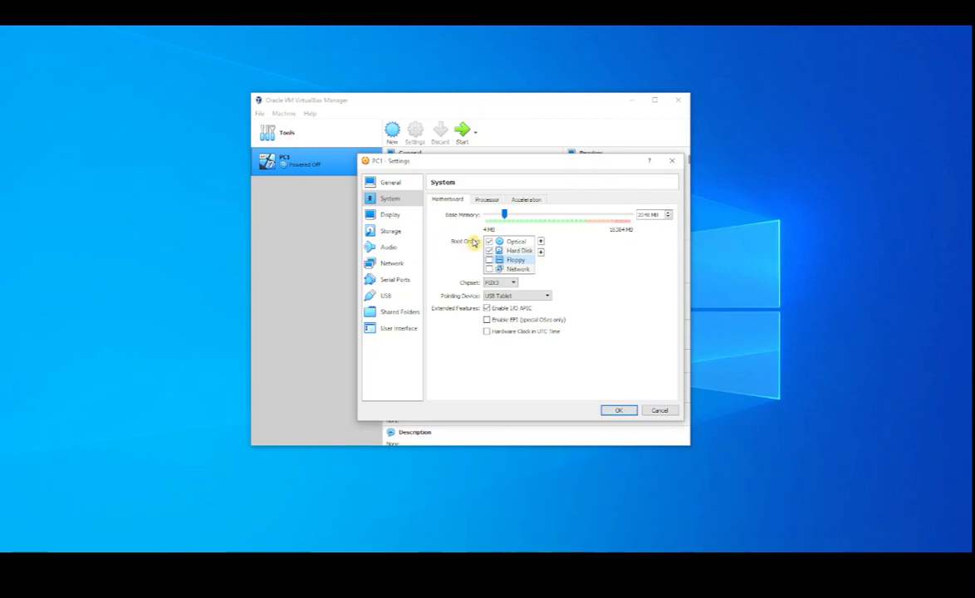
click(520, 259)
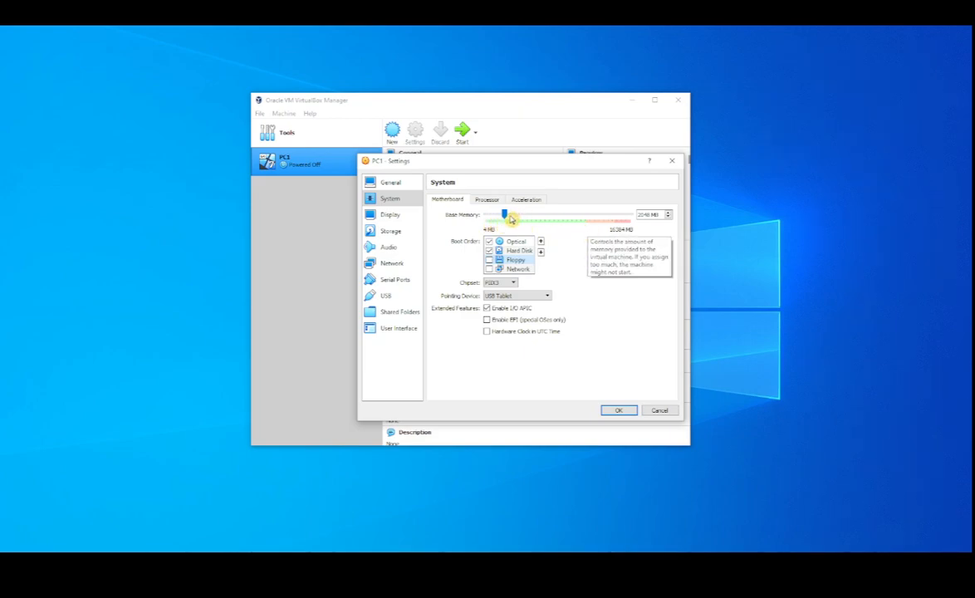
Try the base memory at 4 MB, restore it to 2048 MB, and examine the processor settings, leaving 1 CPU assigned
drag(504, 216, 463, 220)
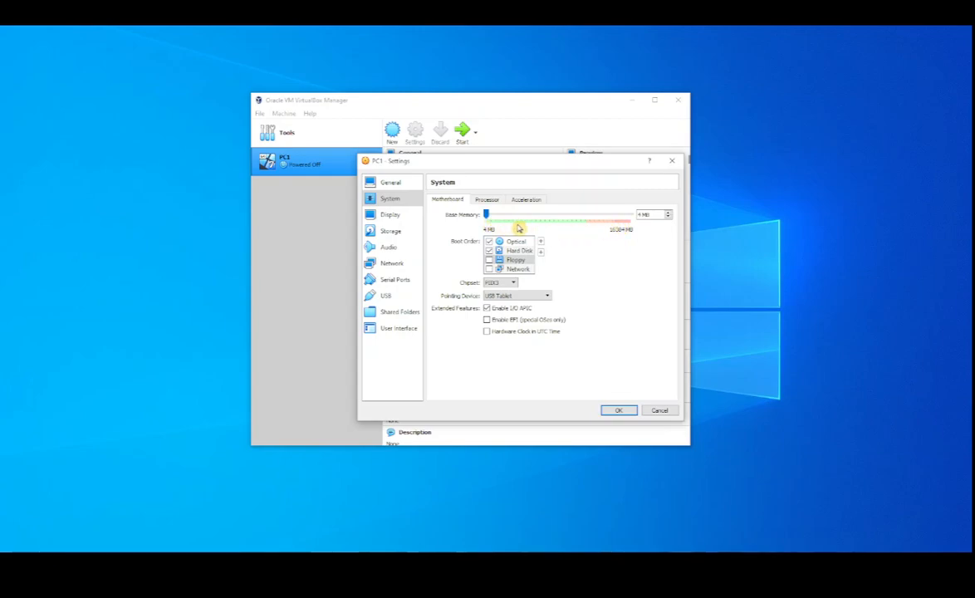
drag(488, 218, 507, 231)
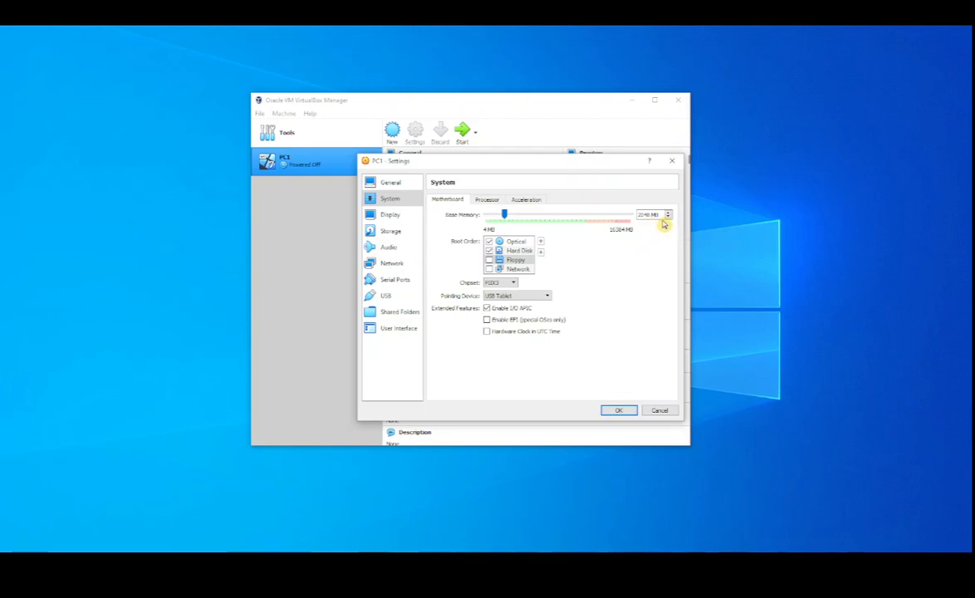
click(487, 201)
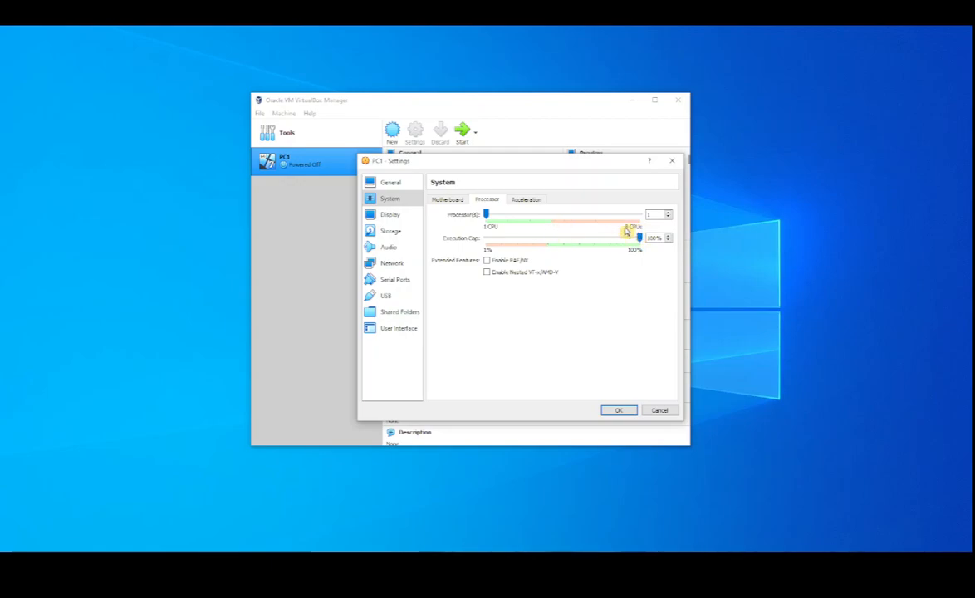
mouse_move(488, 216)
mouse_down()
mouse_move(550, 225)
mouse_move(488, 219)
mouse_up()
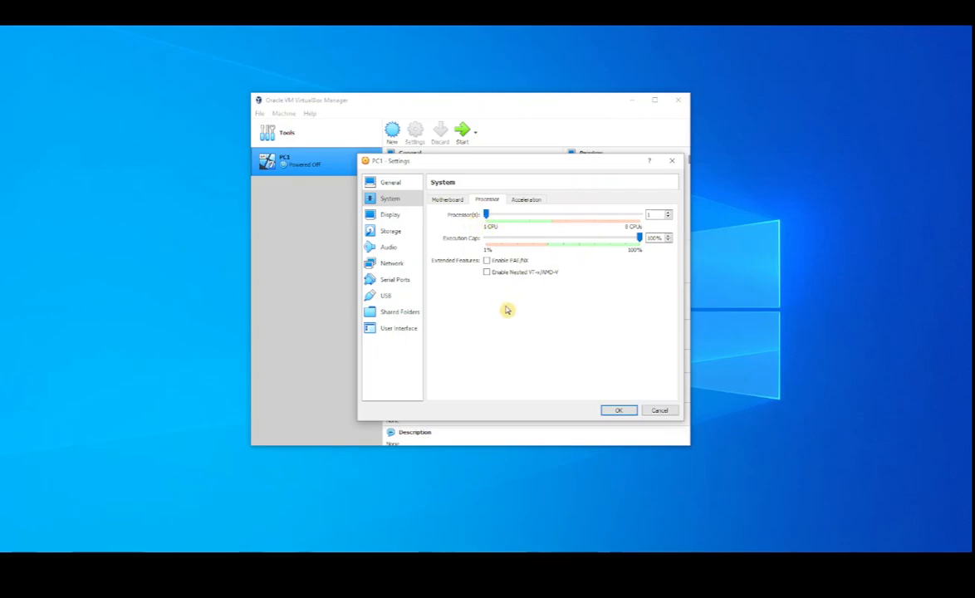
Set PC1's video memory to 128 MB in the Display settings
click(390, 215)
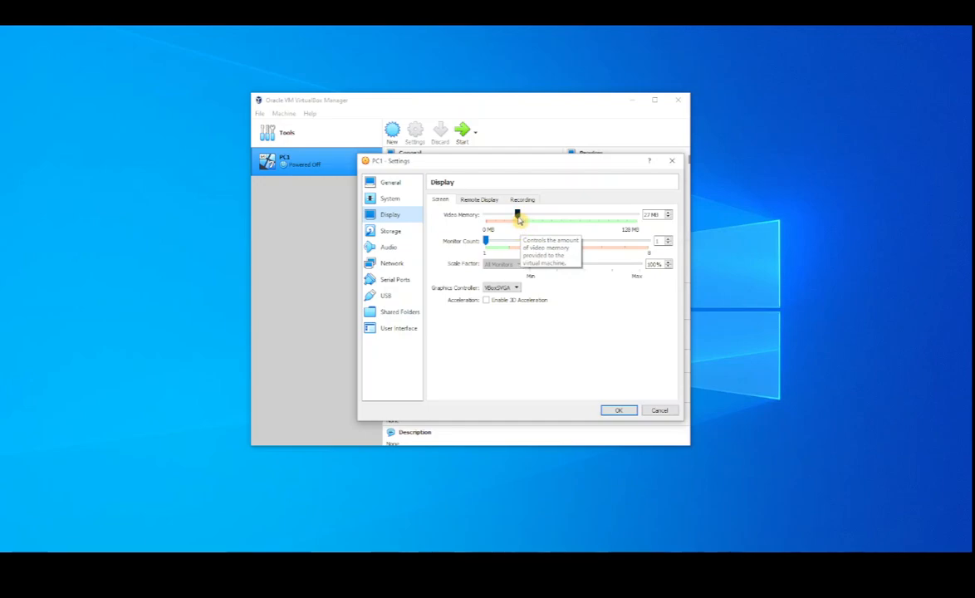
drag(519, 215, 647, 221)
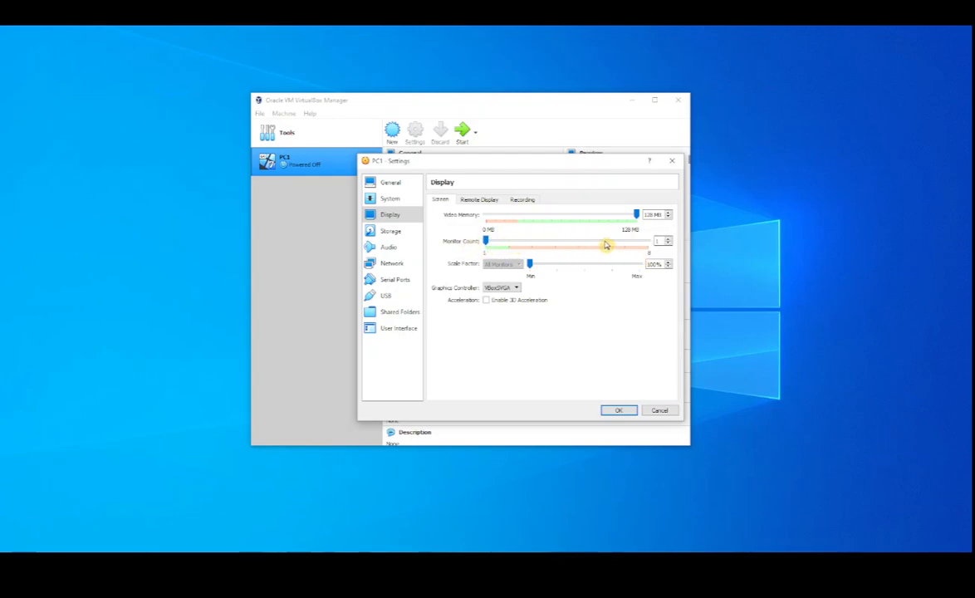
Examine PC1's storage devices: the SATA controller, the PC1.vdi hard disk and the empty optical drive
click(391, 231)
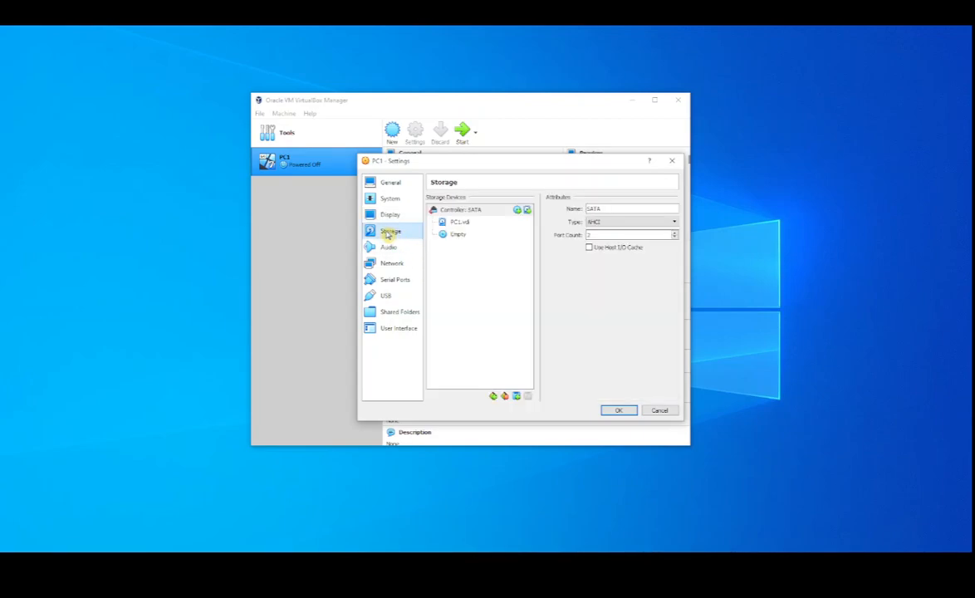
click(456, 215)
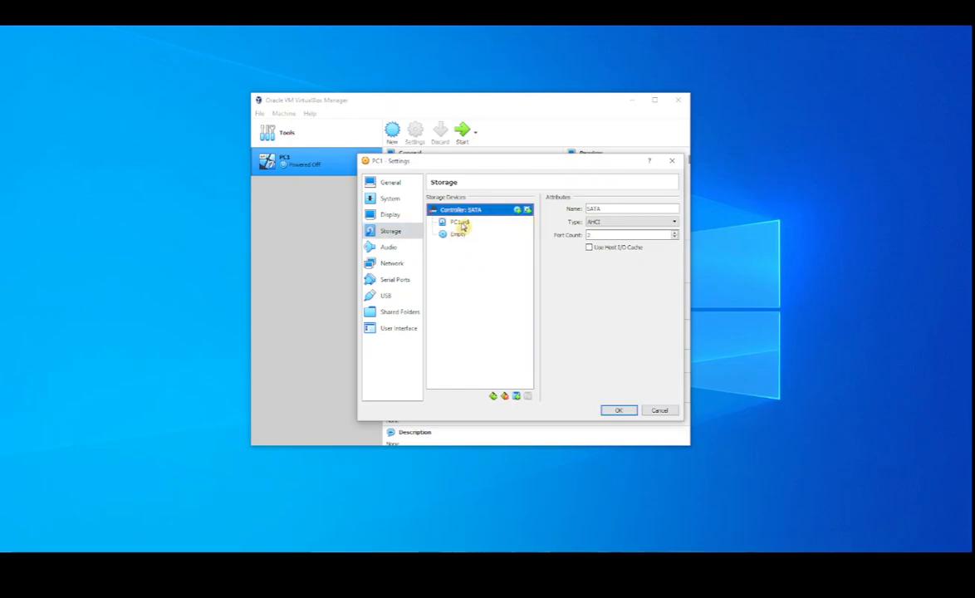
click(459, 225)
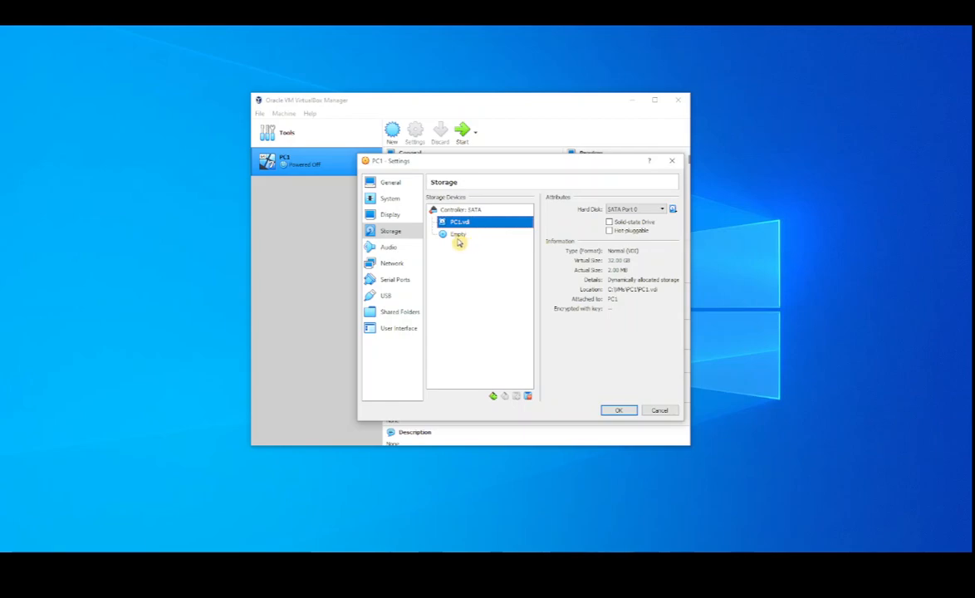
click(459, 237)
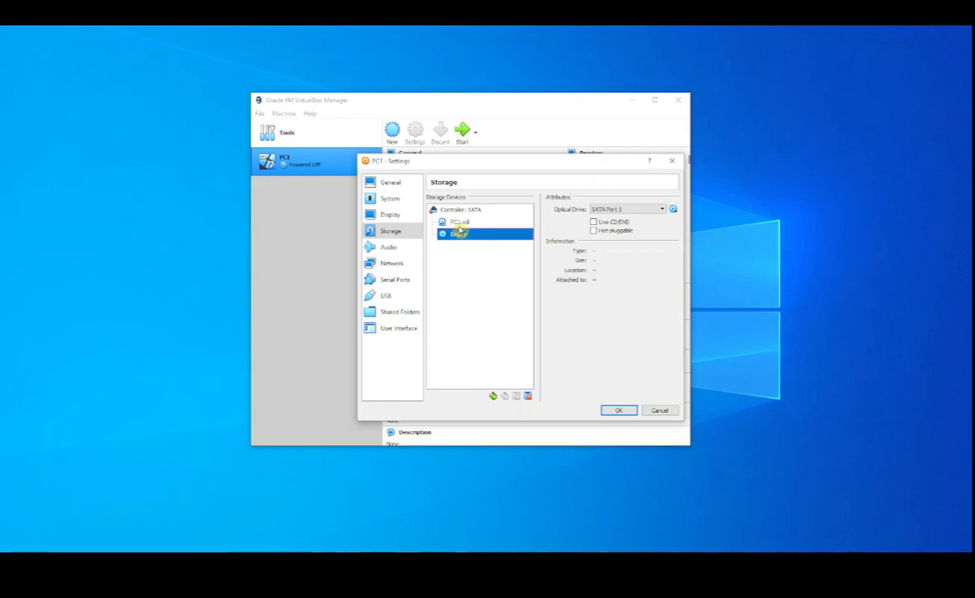
click(460, 222)
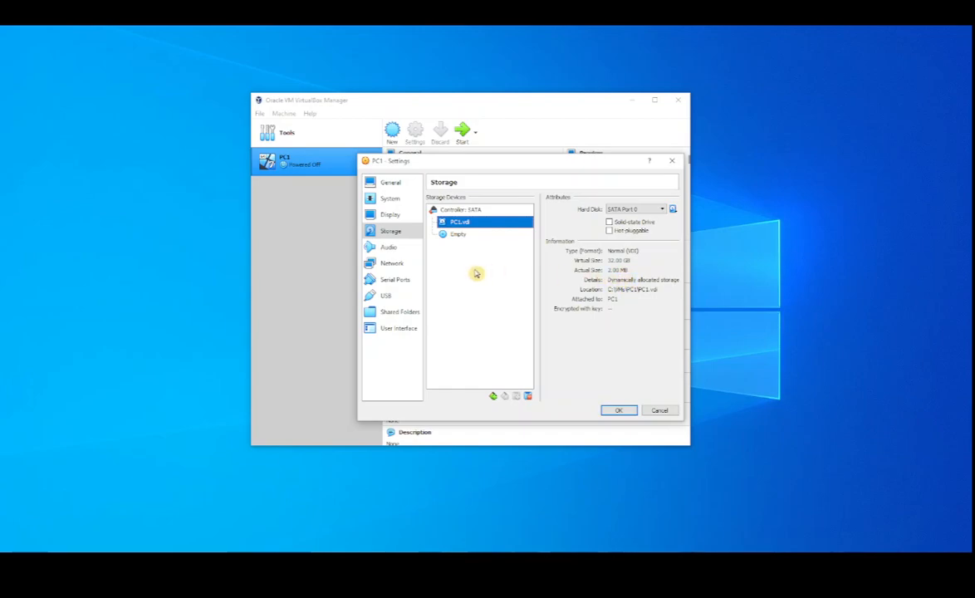
Load Windows_7_x64.iso from the ISOs folder on the D: drive into PC1's empty optical drive
click(459, 236)
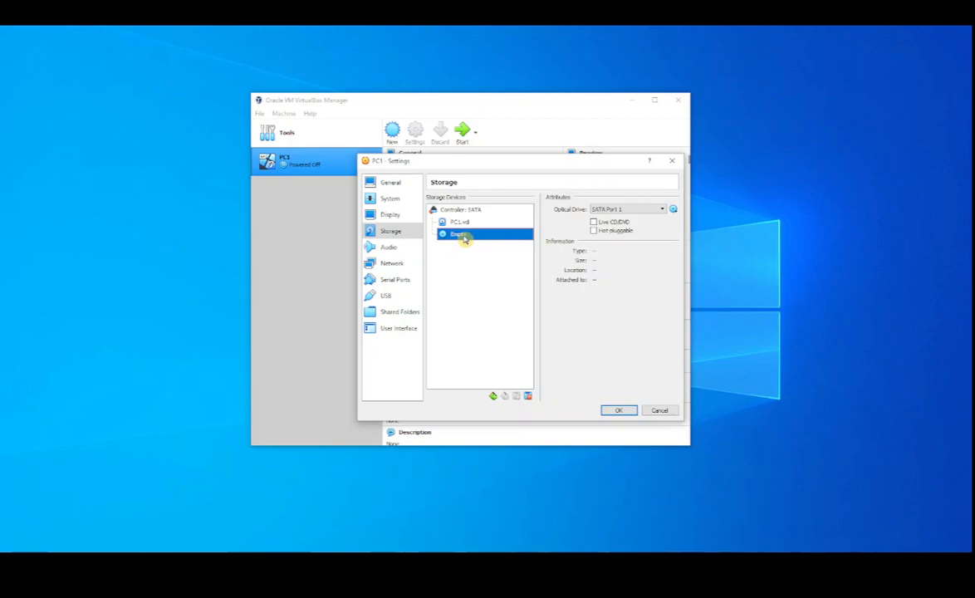
click(673, 210)
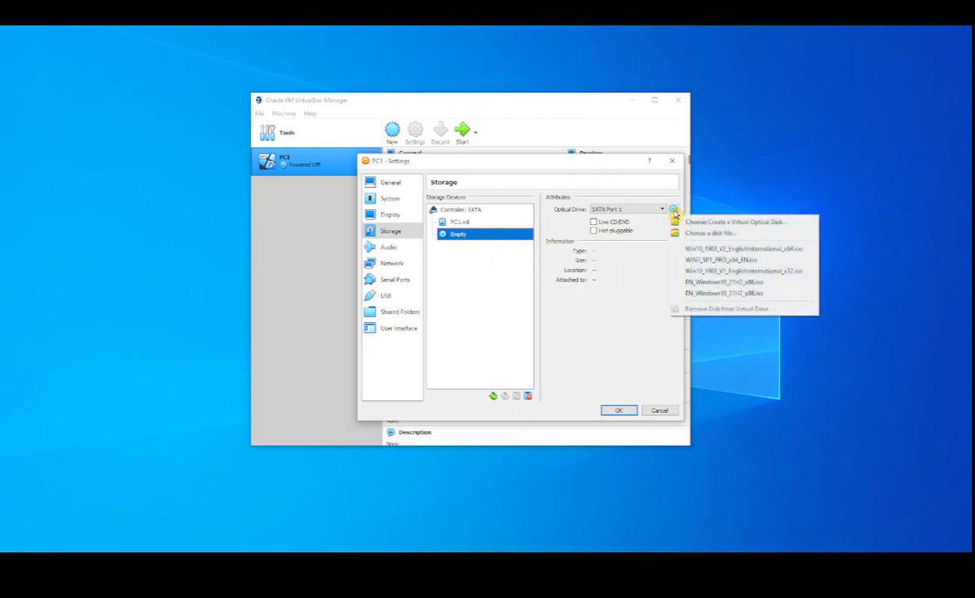
click(703, 236)
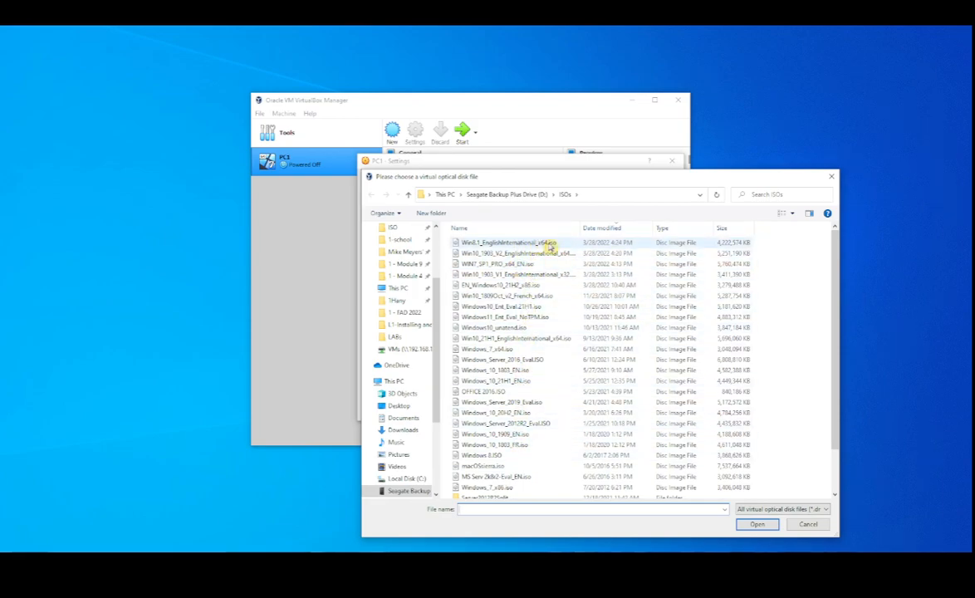
drag(581, 228, 609, 229)
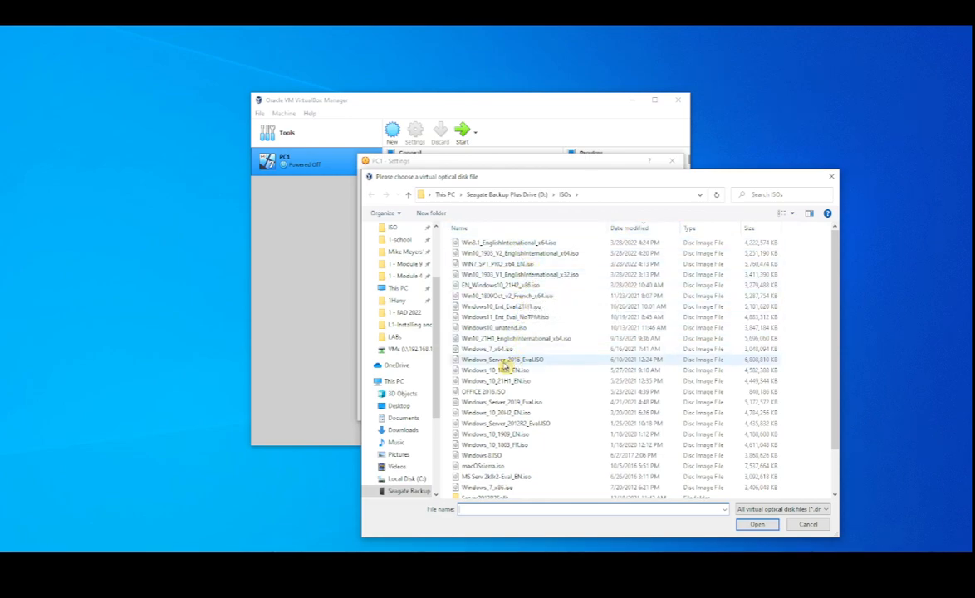
click(486, 349)
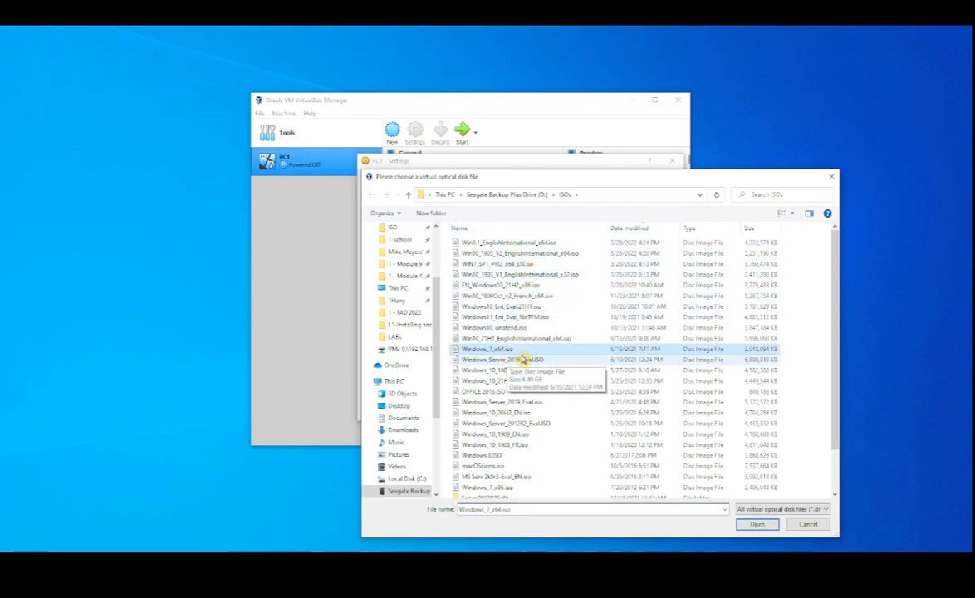
click(757, 524)
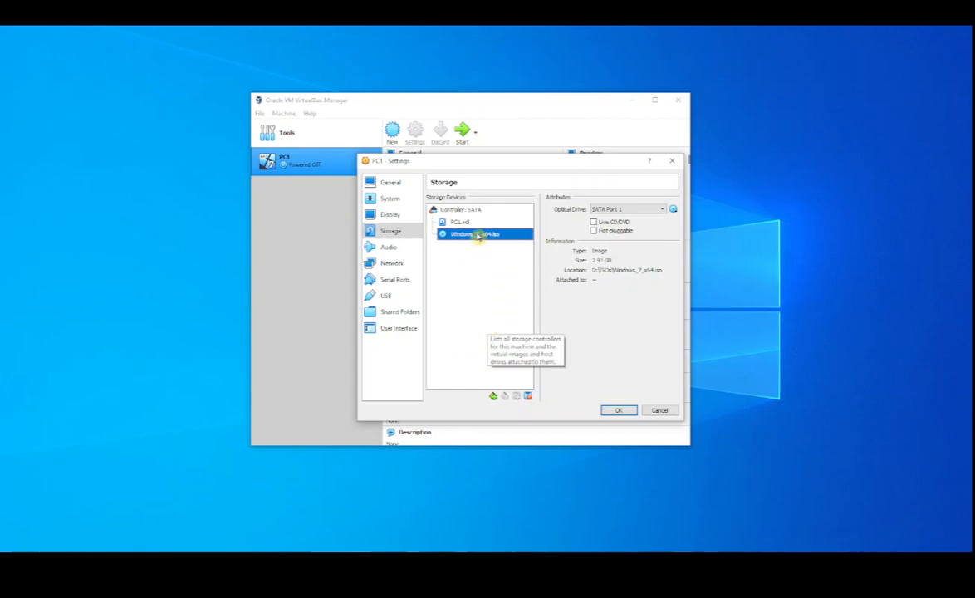
Disable audio for PC1 in its Audio settings
drag(455, 165, 419, 157)
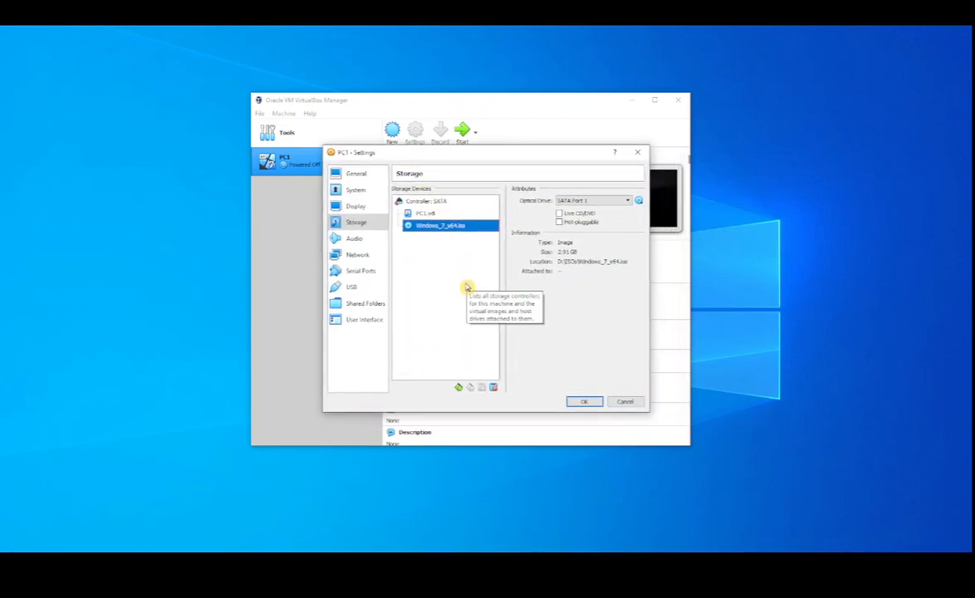
click(355, 239)
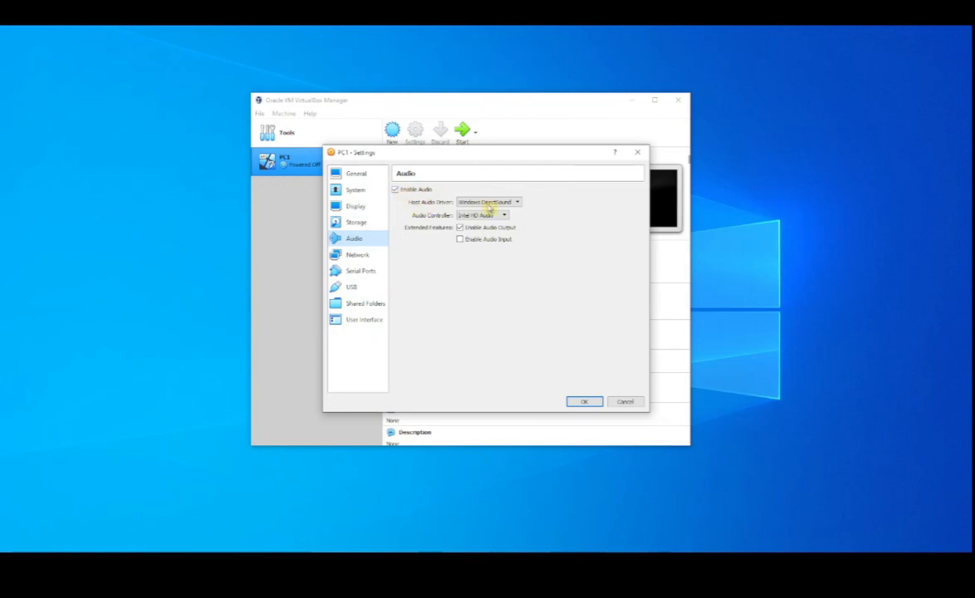
click(395, 191)
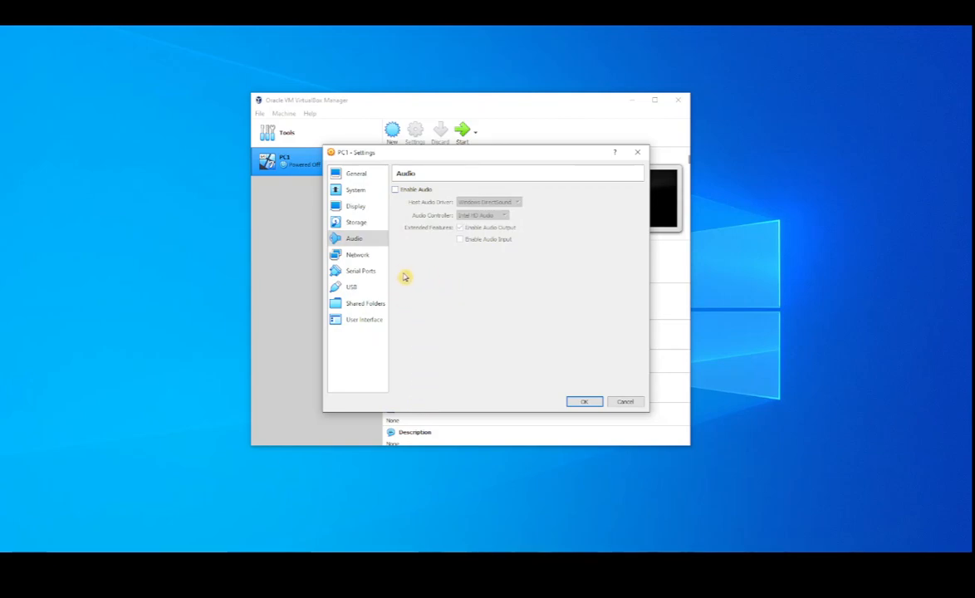
Examine the four network adapters in PC1's Network settings and return to Adapter 1
click(355, 257)
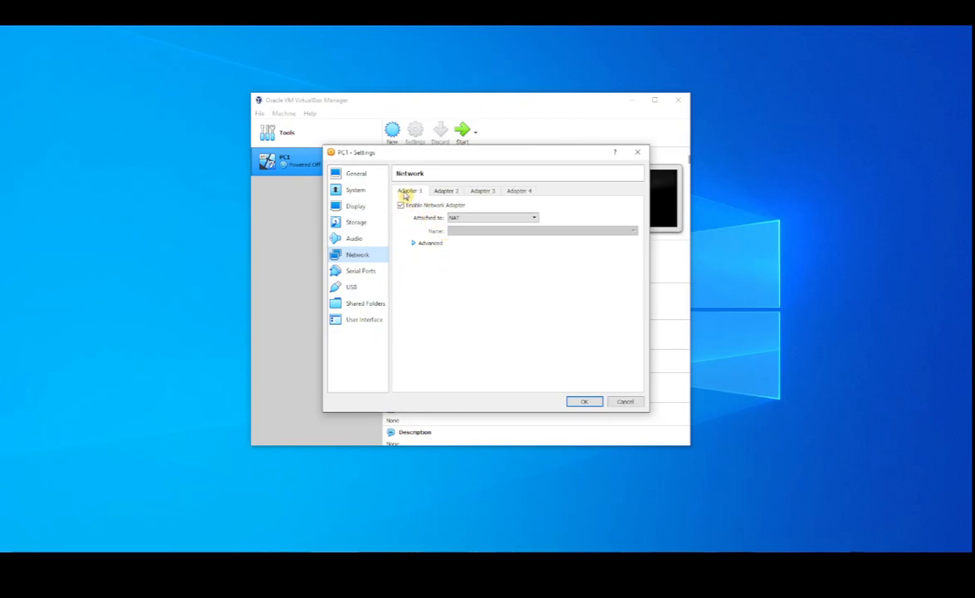
click(451, 192)
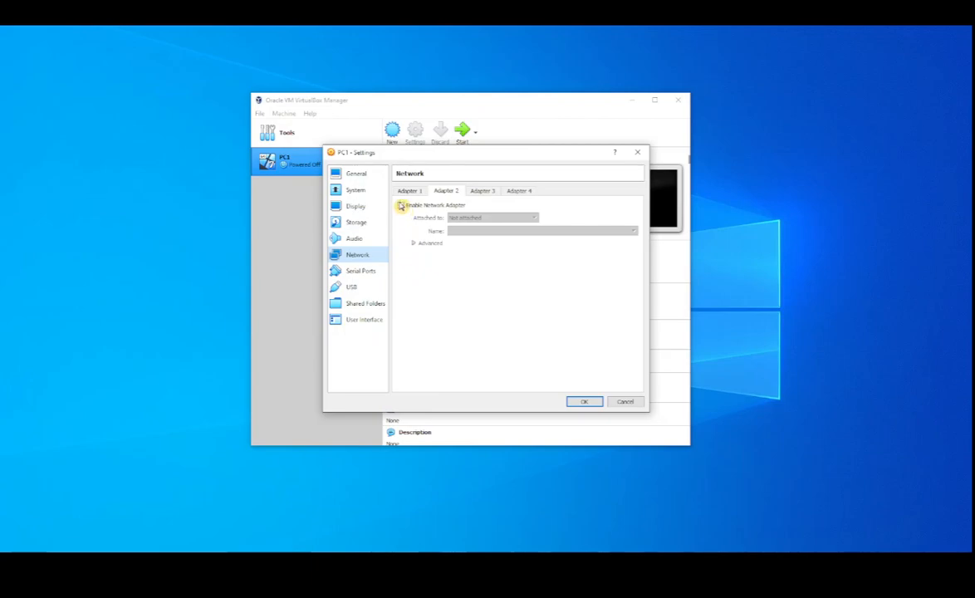
click(490, 192)
click(518, 192)
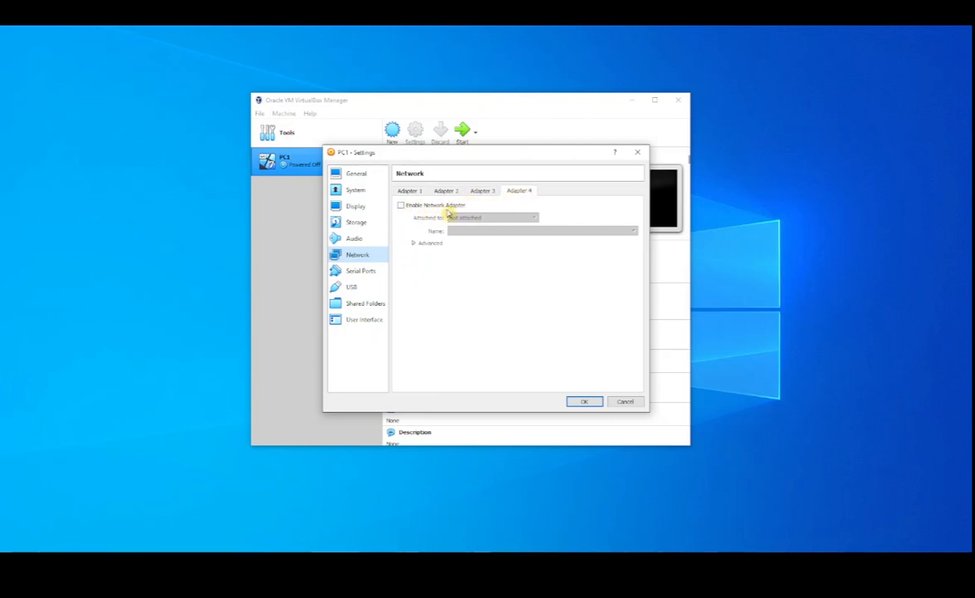
click(480, 194)
click(413, 193)
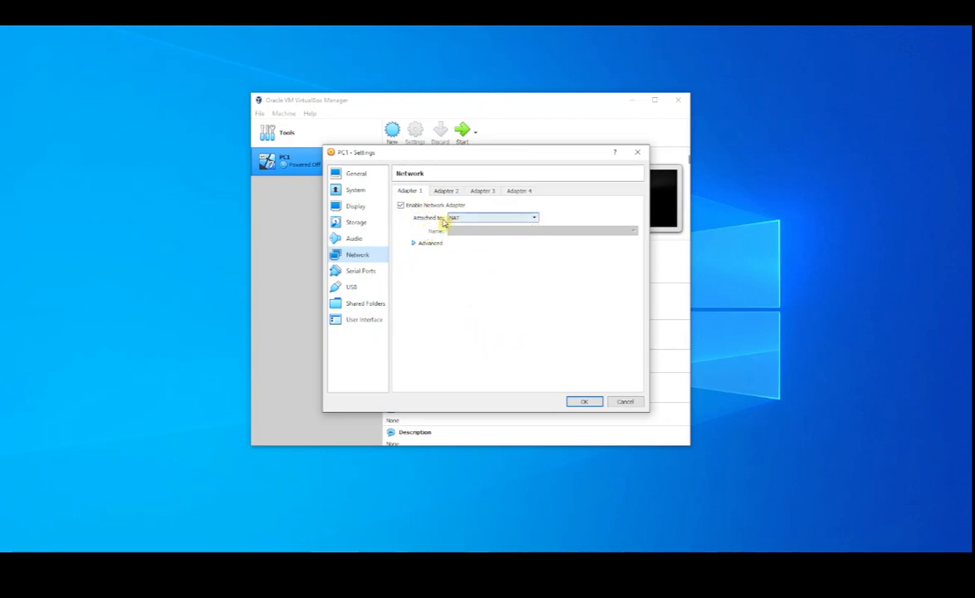
Review Adapter 1's attachment types, switch between NAT and Host-only Adapter, and leave it attached to Host-only Adapter
click(536, 220)
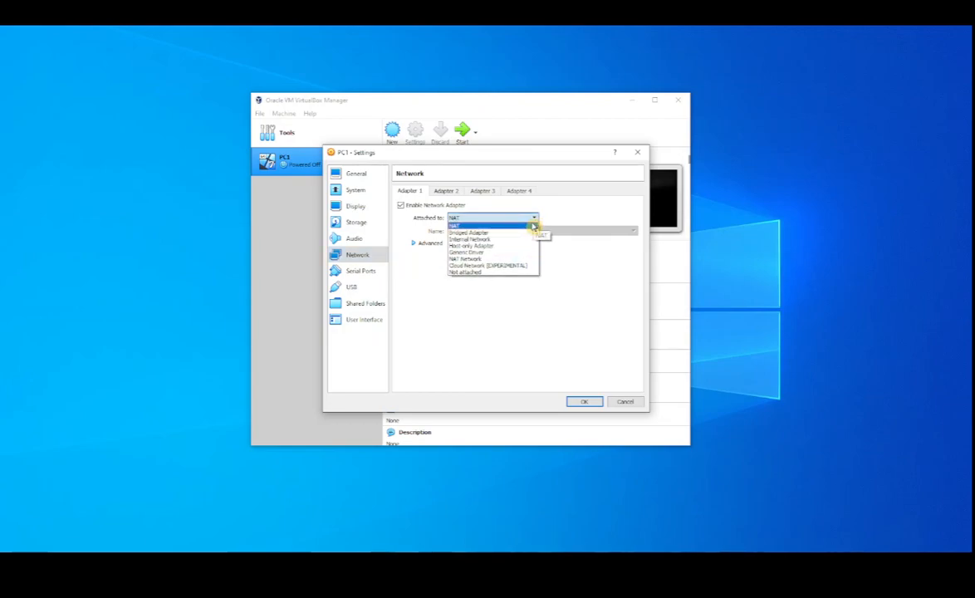
click(482, 221)
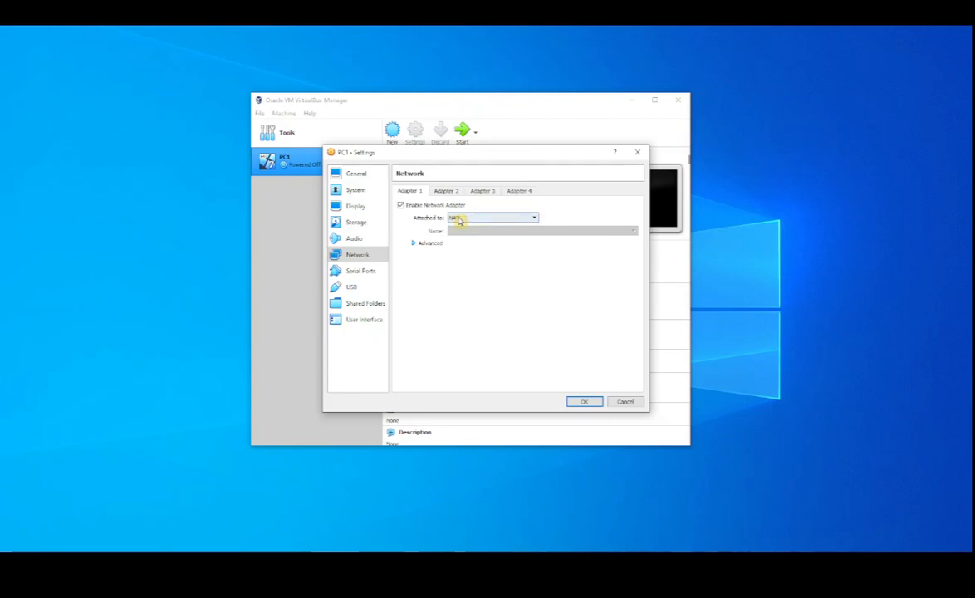
click(535, 219)
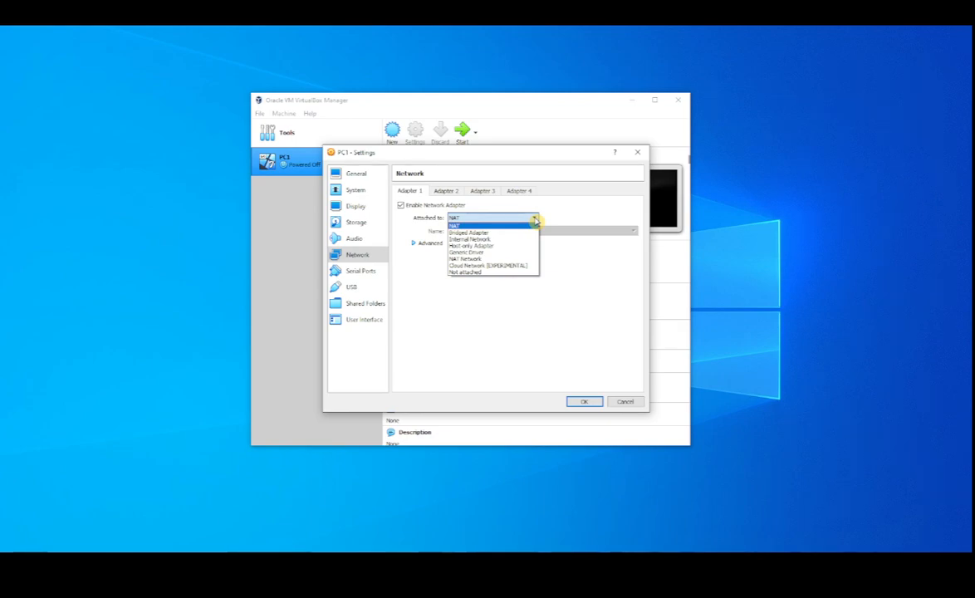
click(494, 246)
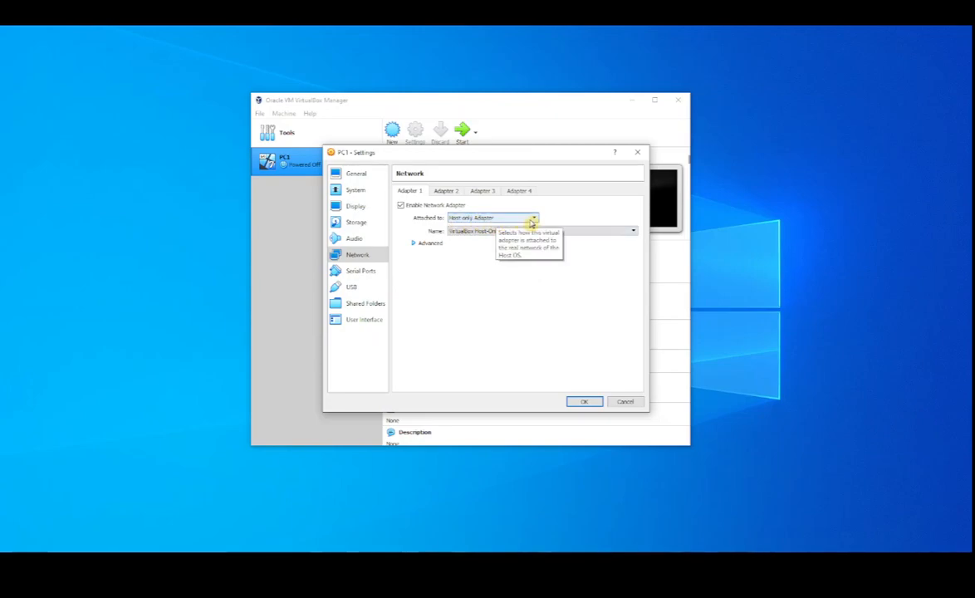
click(529, 219)
click(499, 229)
click(531, 219)
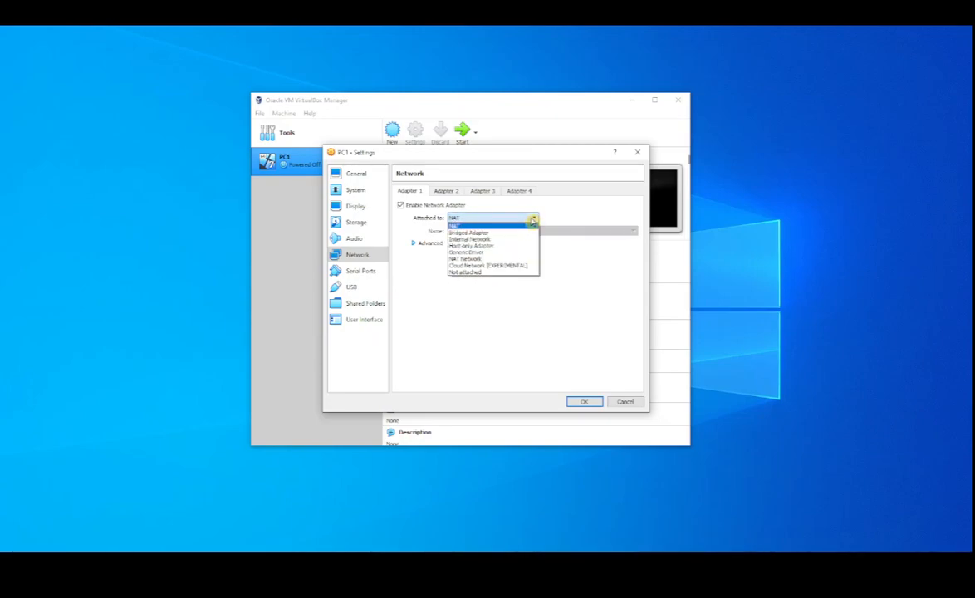
click(496, 247)
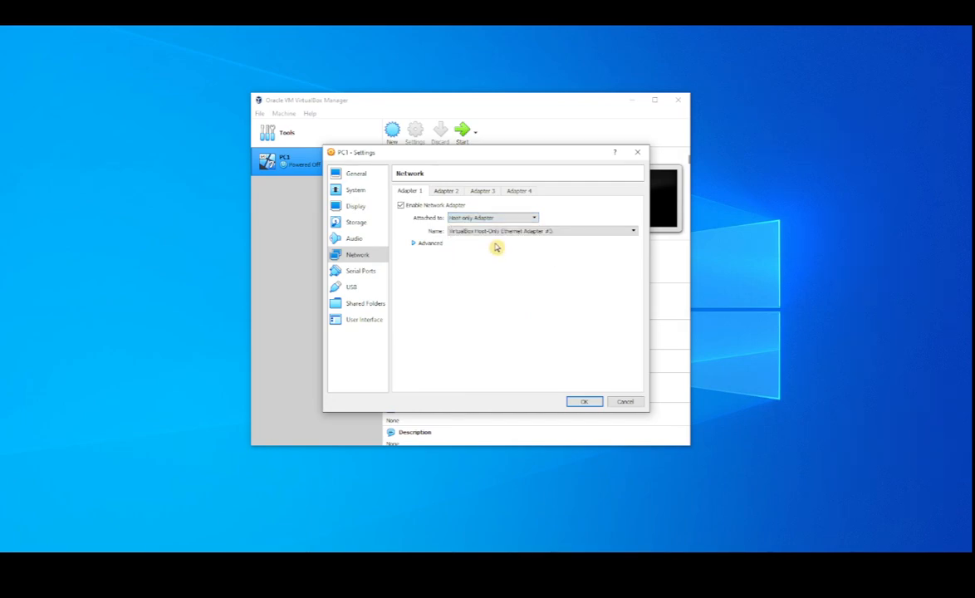
Attach Adapter 1 to NAT, then disconnect and reconnect its virtual cable in the advanced options
click(532, 220)
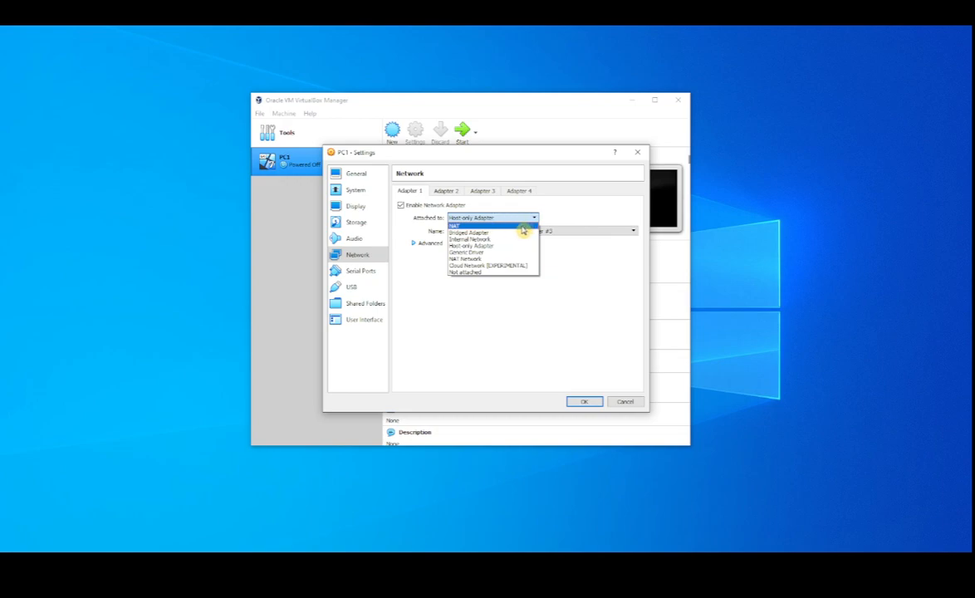
click(522, 228)
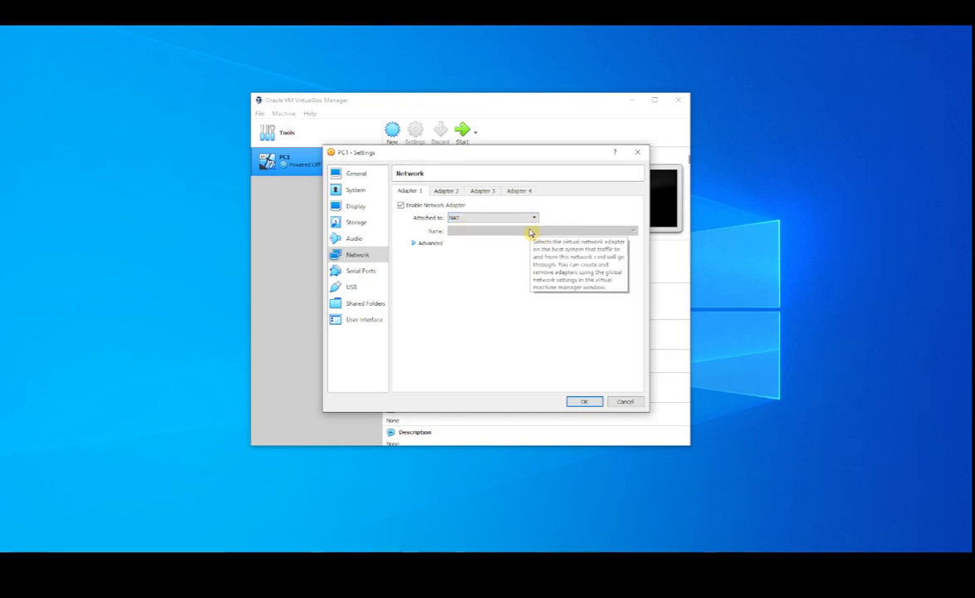
click(414, 246)
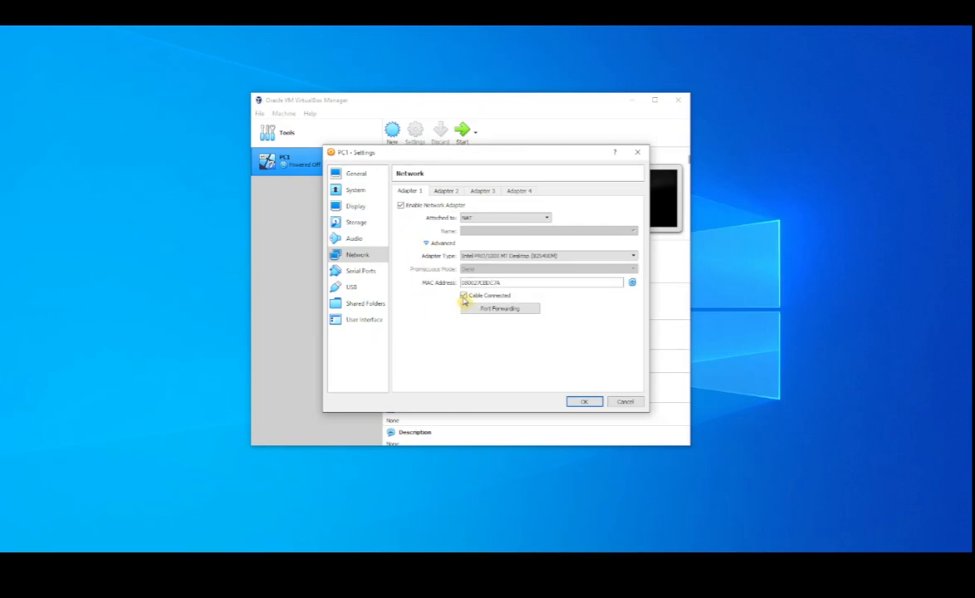
click(464, 297)
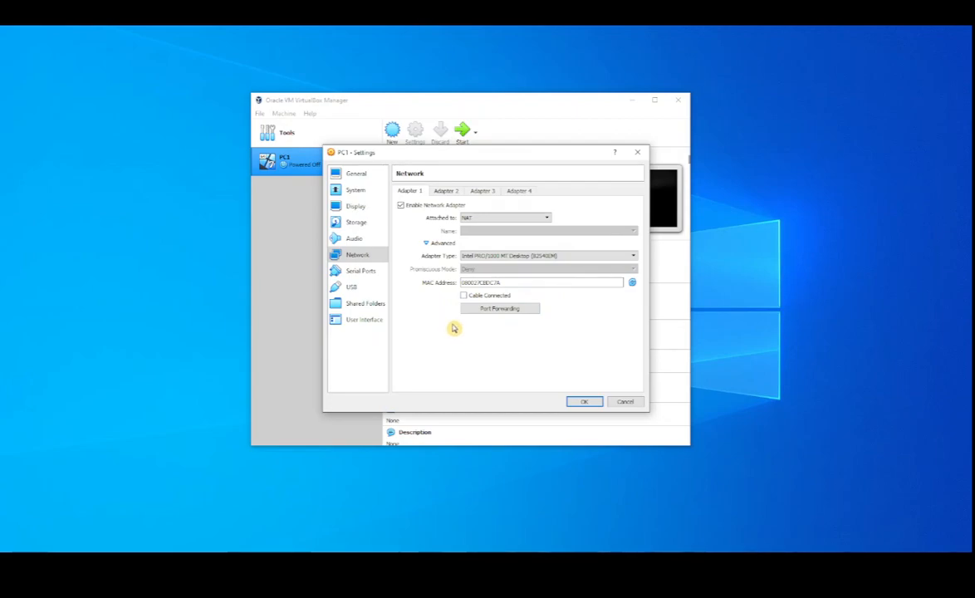
click(464, 297)
Review PC1's Serial Ports, USB and Shared Folders settings, and save the machine's configuration
click(362, 273)
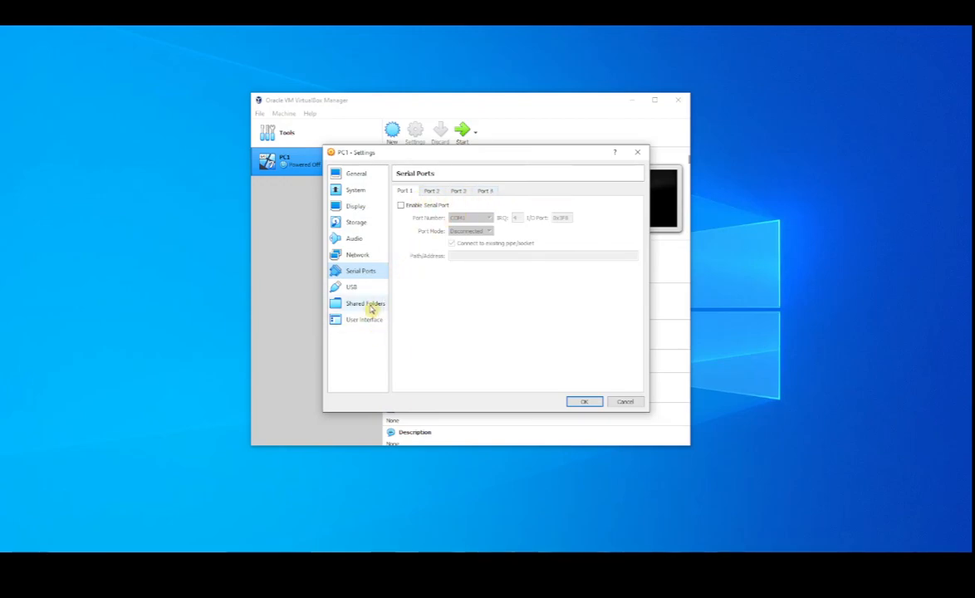
click(351, 287)
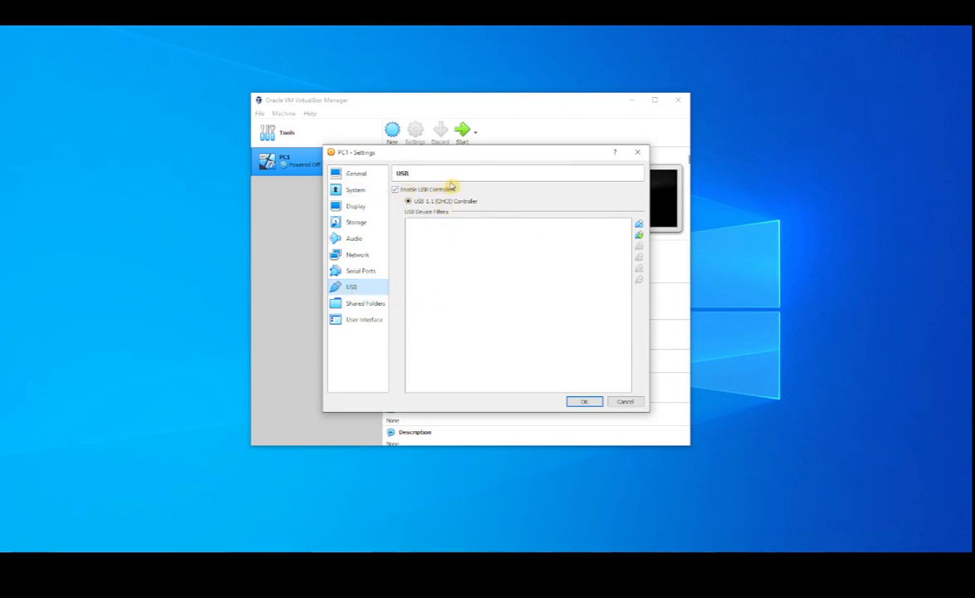
click(357, 307)
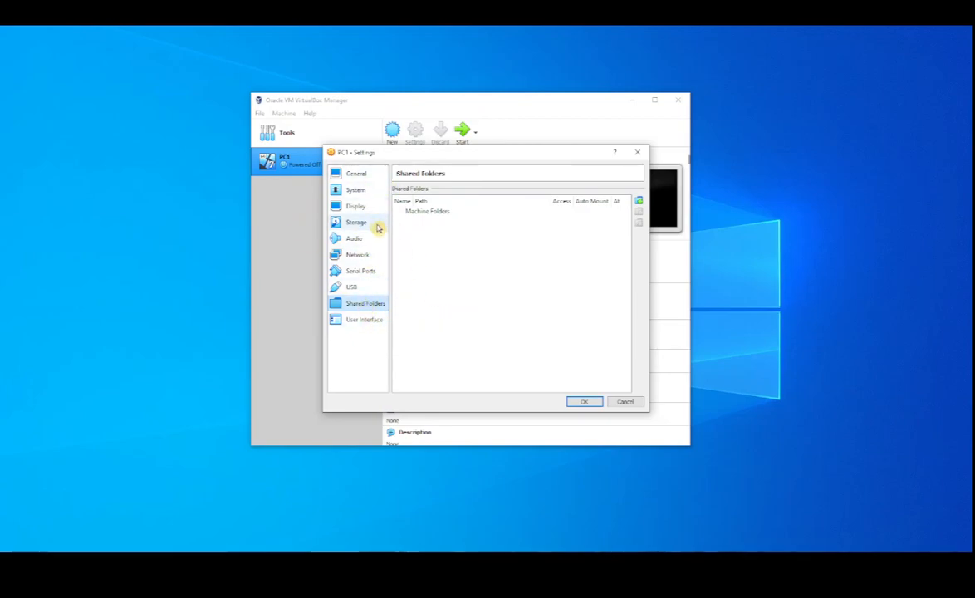
click(584, 401)
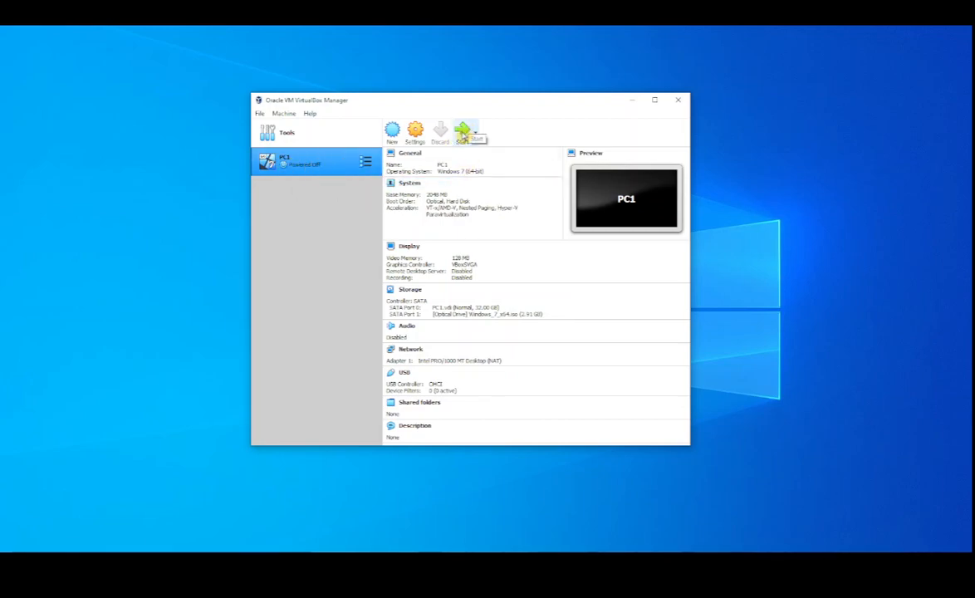
Start PC1, minimize the VirtualBox Manager window, and move the running machine's window to the middle of the desktop
right_click(304, 165)
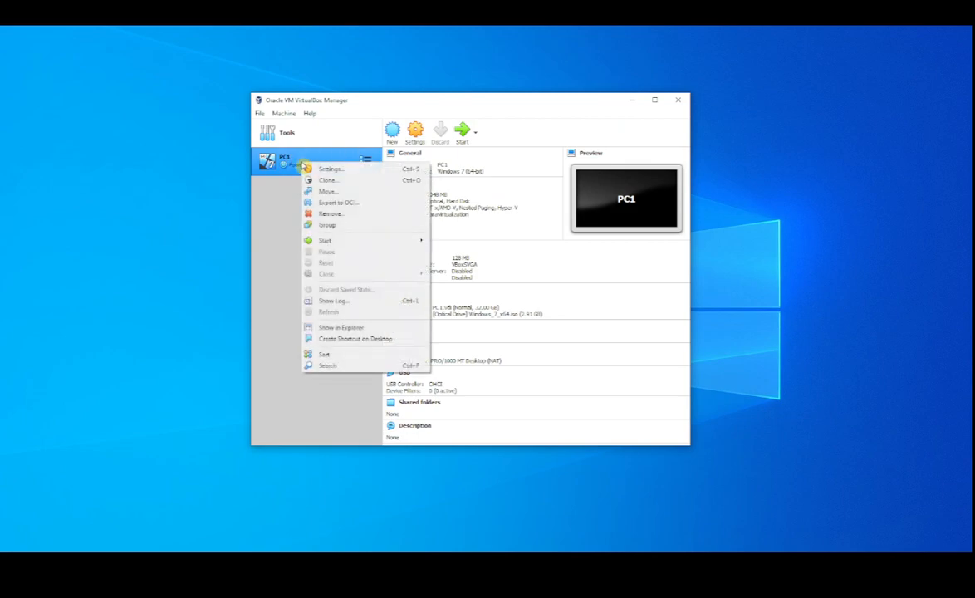
mouse_move(338, 243)
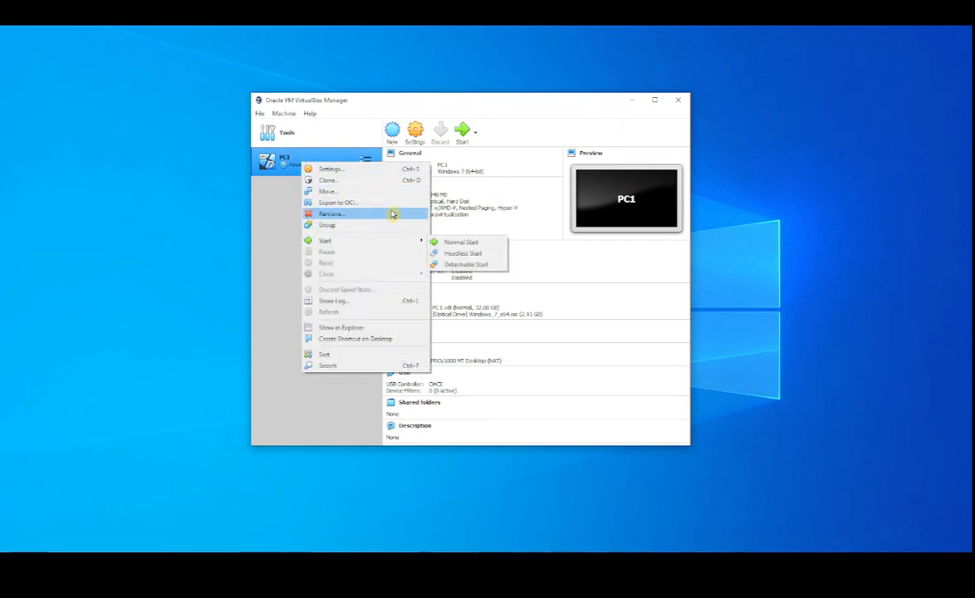
click(463, 135)
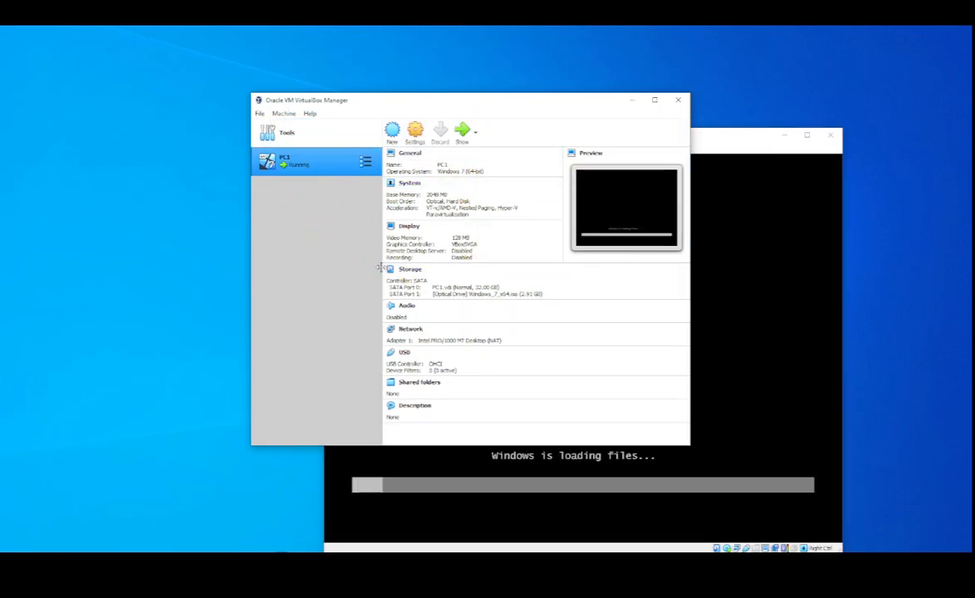
click(631, 99)
drag(660, 136, 566, 87)
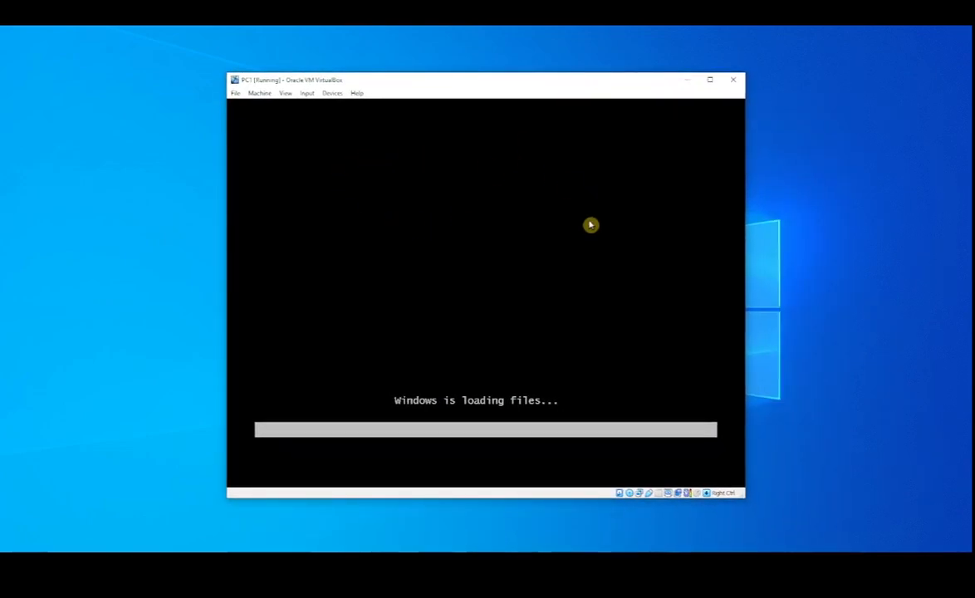